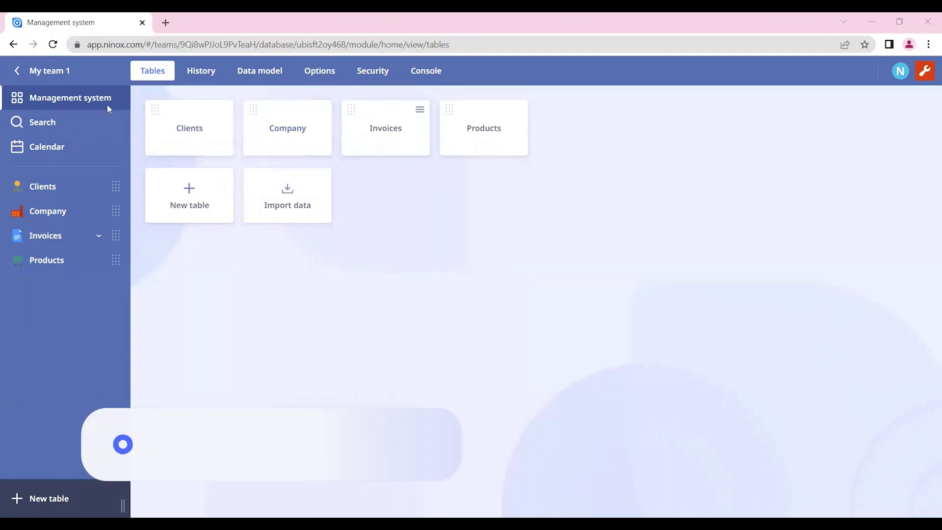
- Open the Invoices table and launch the print layout editor for invoice 1
{"action": "left_click", "coordinate": [355, 141]}
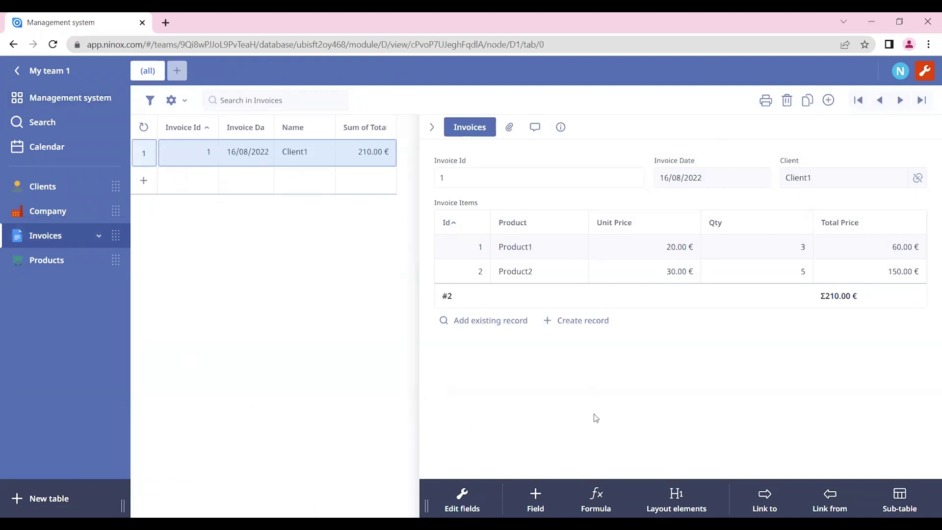
{"action": "left_click", "coordinate": [766, 100]}
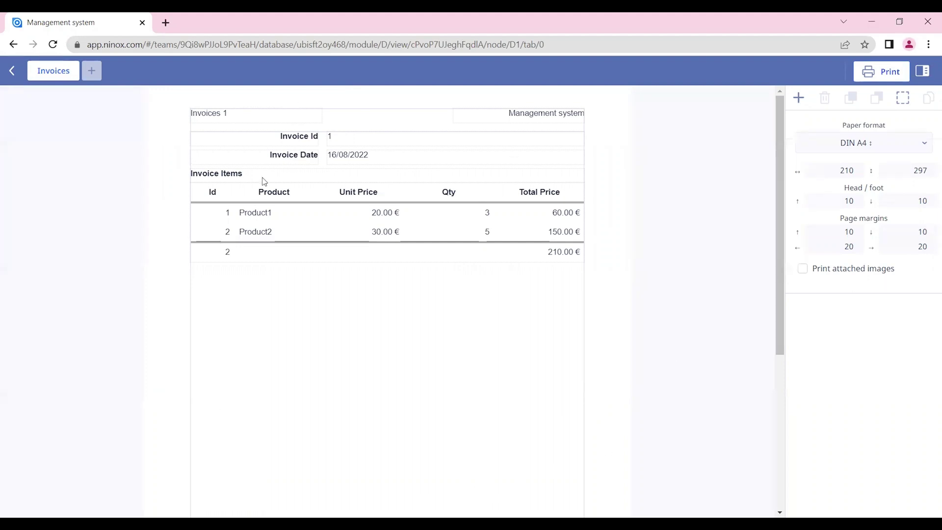
- Create a new blank print layout named InvoiceLayout with no template
{"action": "left_click", "coordinate": [91, 72]}
{"action": "left_click", "coordinate": [400, 214]}
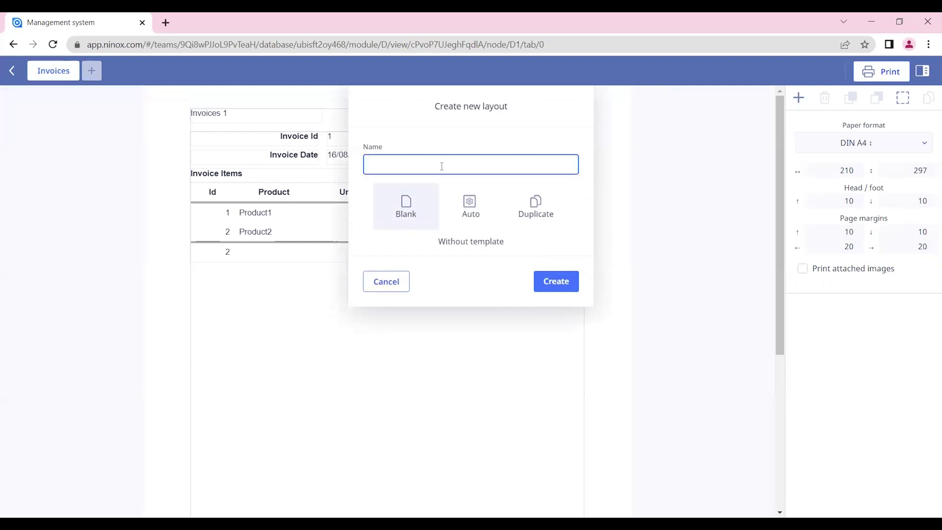
{"action": "left_click", "coordinate": [442, 166]}
{"action": "type", "text": "InvoiceLayout"}
{"action": "left_click", "coordinate": [562, 283]}
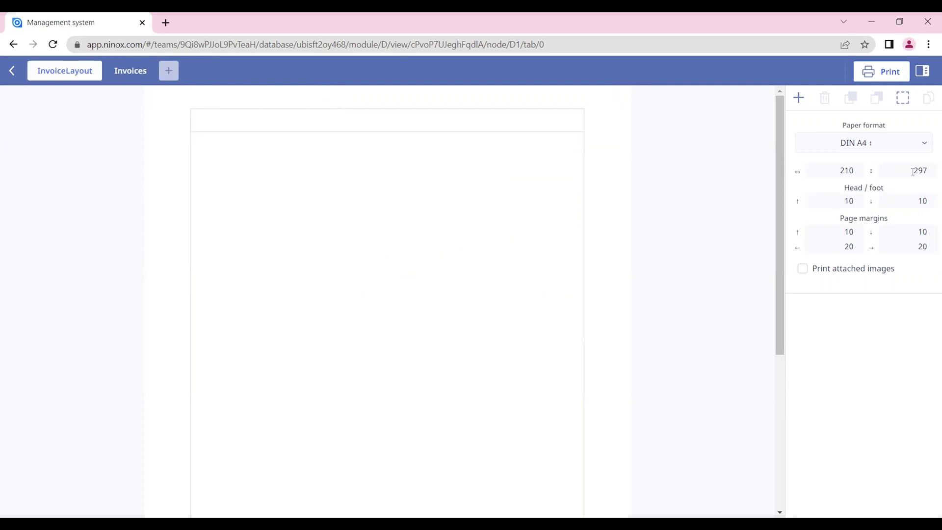
- Raise the page head height from 10 to 50, keeping the DIN A4 paper format
{"action": "scroll", "coordinate": [464, 324], "scroll_direction": "down", "scroll_amount": 3}
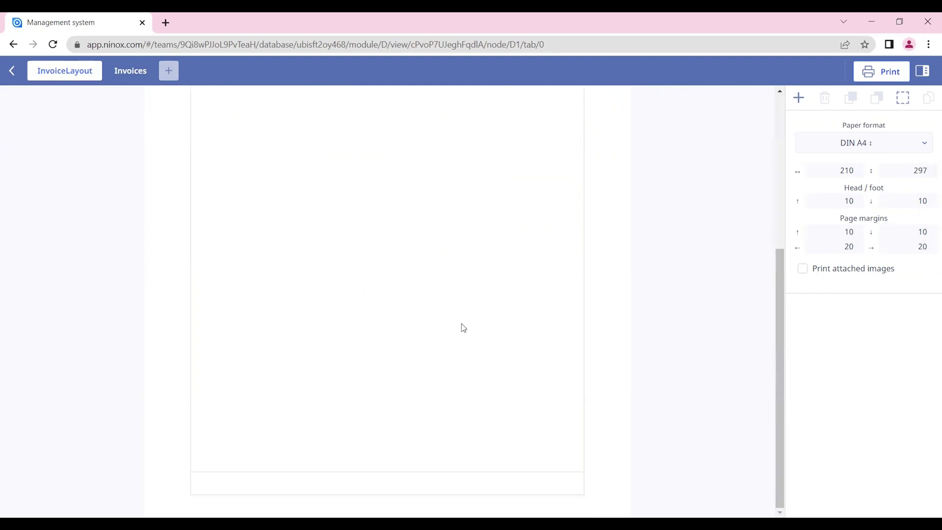
{"action": "scroll", "coordinate": [463, 328], "scroll_direction": "up", "scroll_amount": 3}
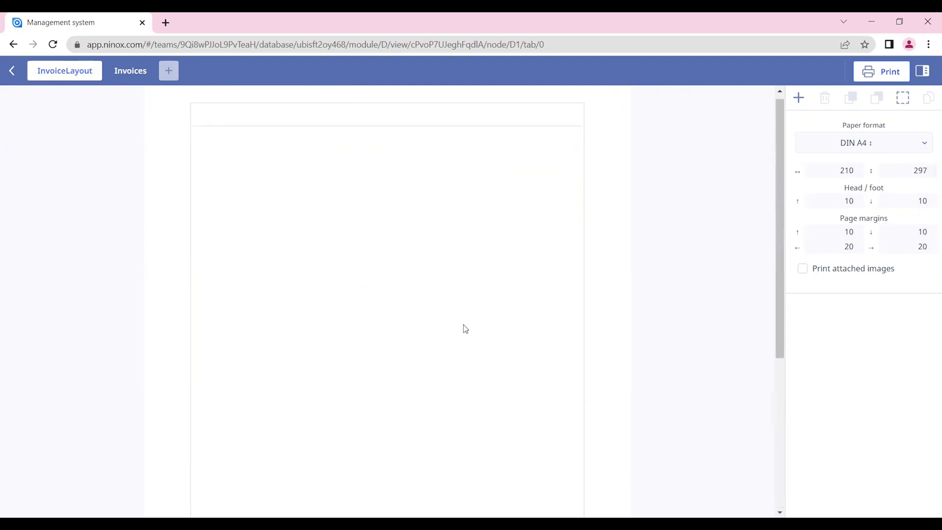
{"action": "left_click", "coordinate": [921, 151]}
{"action": "left_click", "coordinate": [907, 393]}
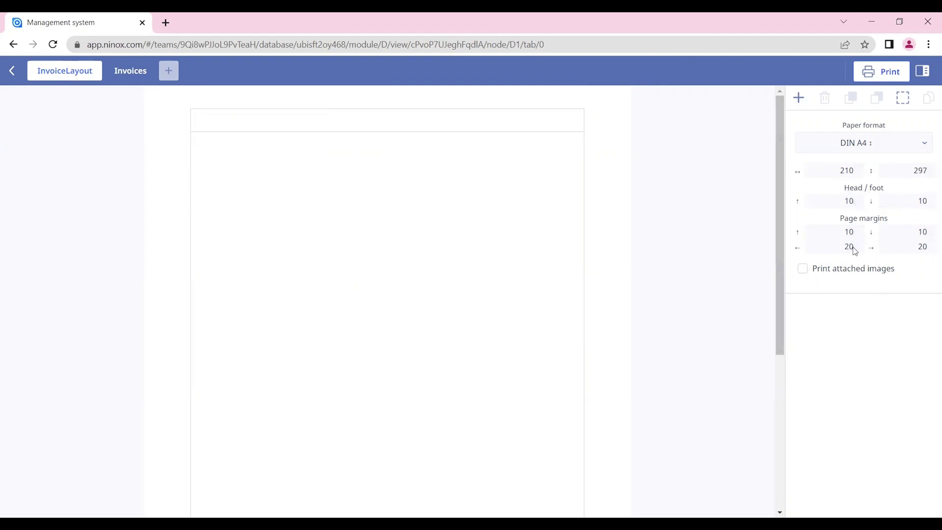
{"action": "double_click", "coordinate": [847, 201]}
{"action": "type", "text": "50"}
{"action": "key", "text": "Return"}
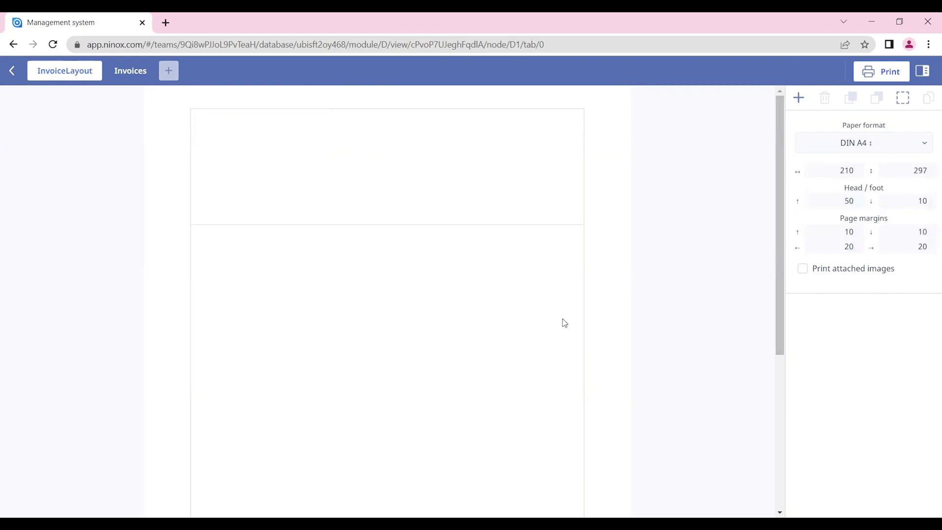
{"action": "scroll", "coordinate": [469, 330], "scroll_direction": "down", "scroll_amount": 5}
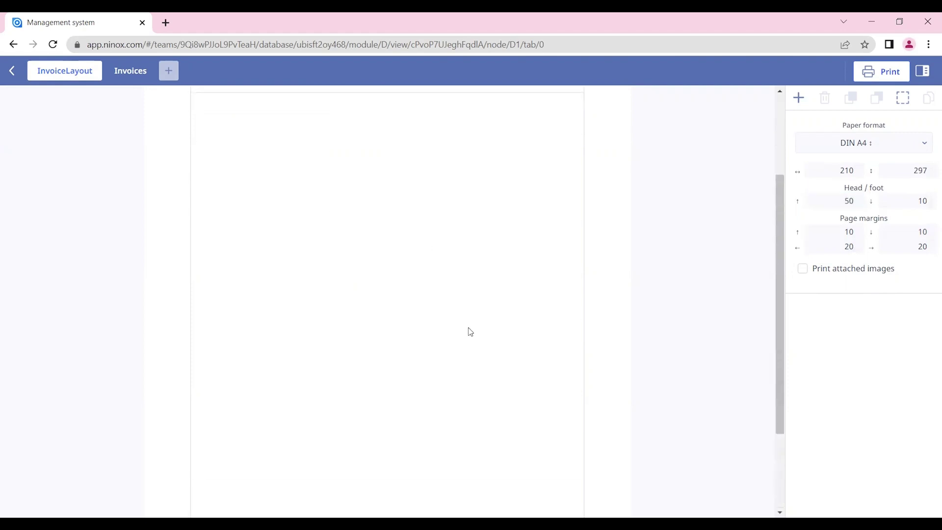
{"action": "scroll", "coordinate": [470, 331], "scroll_direction": "up", "scroll_amount": 5}
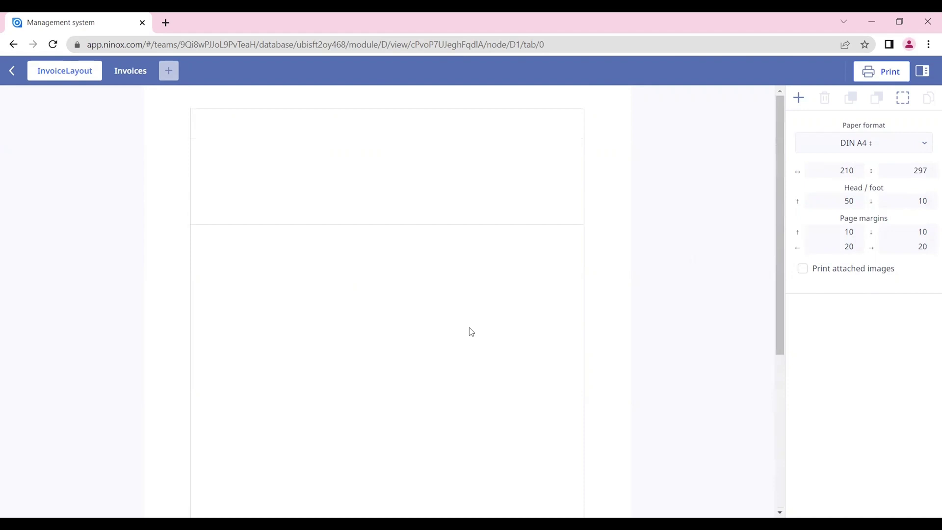
- Insert Logo.png as a static image and drag it into the top-left of the page head
{"action": "left_click", "coordinate": [800, 99]}
{"action": "left_click", "coordinate": [803, 152]}
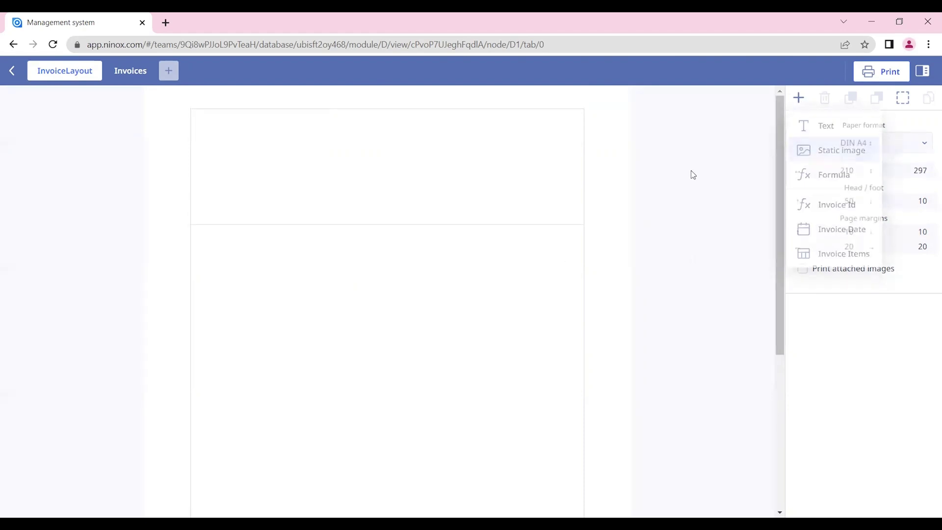
{"action": "left_click", "coordinate": [174, 130]}
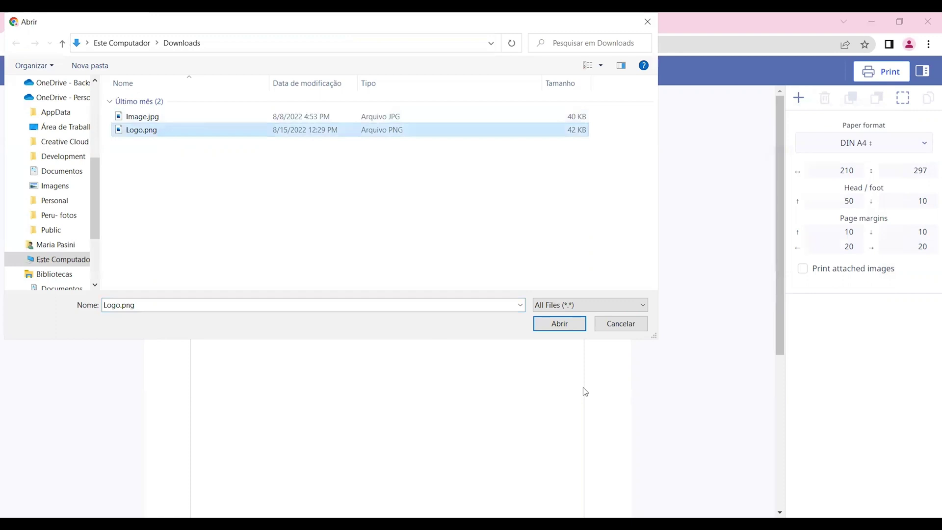
{"action": "left_click", "coordinate": [568, 325]}
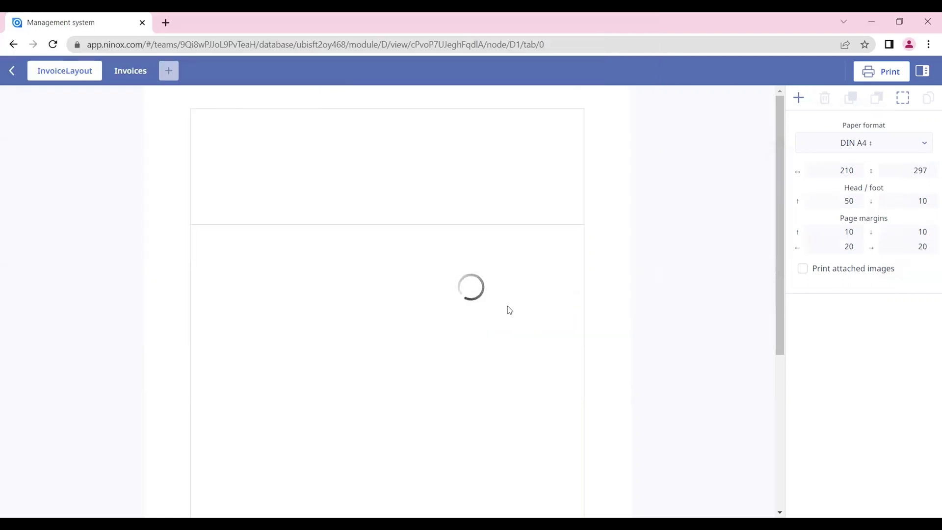
{"action": "left_click", "coordinate": [625, 317]}
{"action": "left_click_drag", "start_coordinate": [559, 302], "coordinate": [284, 164]}
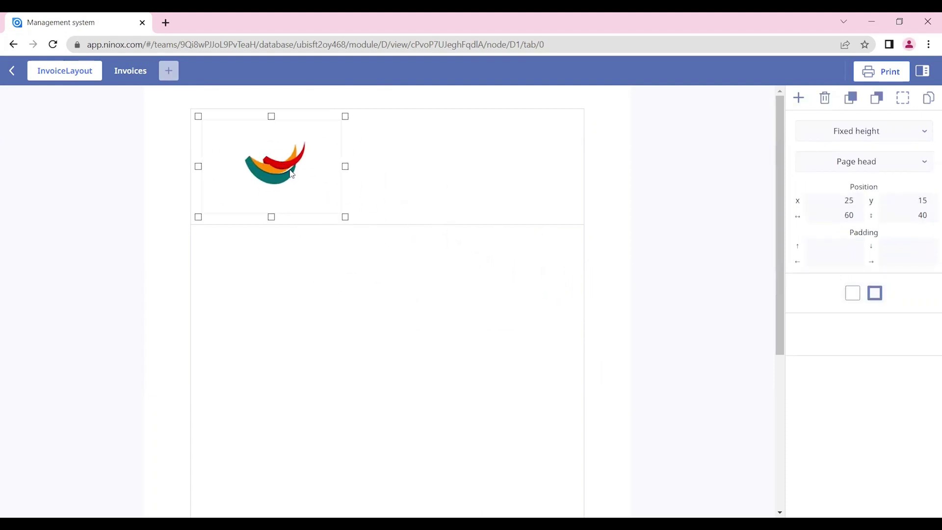
- Add a 'My Company' text box in the page head beside the logo and widen it
{"action": "left_click", "coordinate": [595, 248]}
{"action": "left_click", "coordinate": [800, 101]}
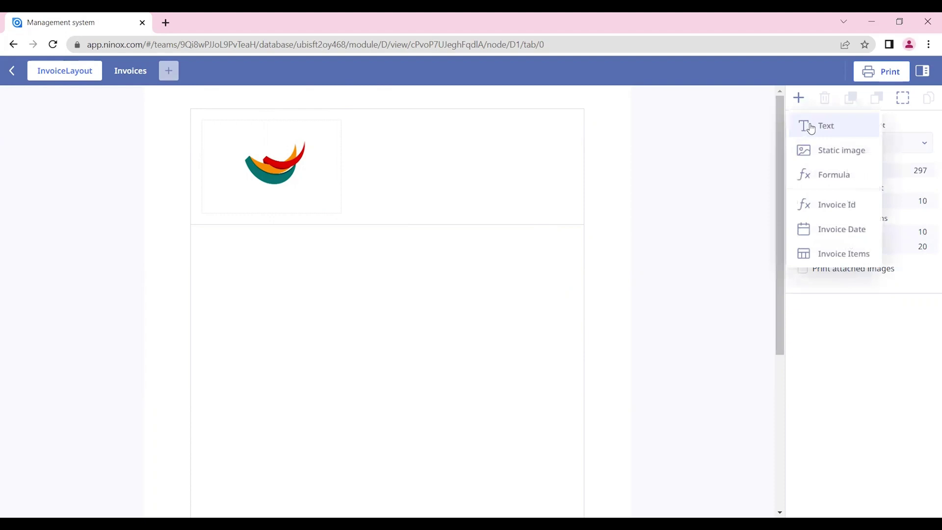
{"action": "left_click", "coordinate": [807, 126]}
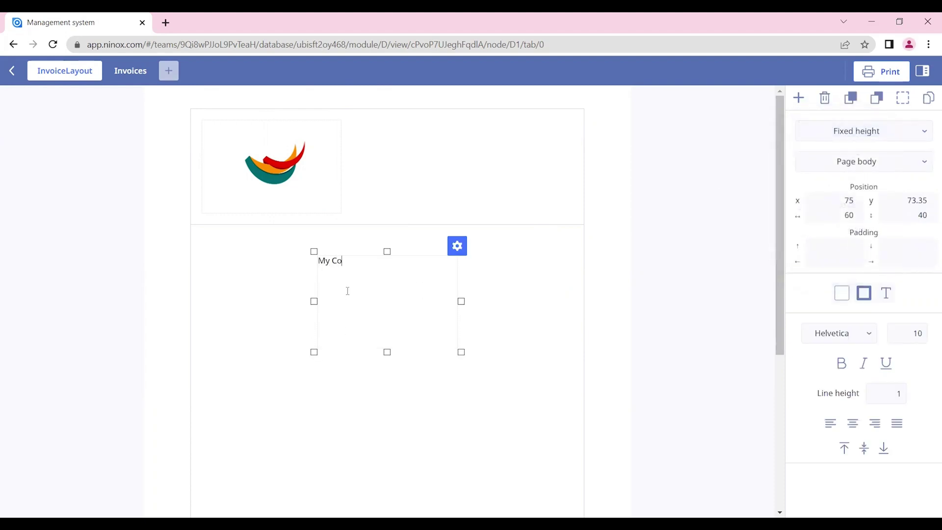
{"action": "type", "text": "My Company"}
{"action": "left_click_drag", "start_coordinate": [368, 248], "coordinate": [392, 148]}
{"action": "left_click_drag", "start_coordinate": [493, 166], "coordinate": [565, 167]}
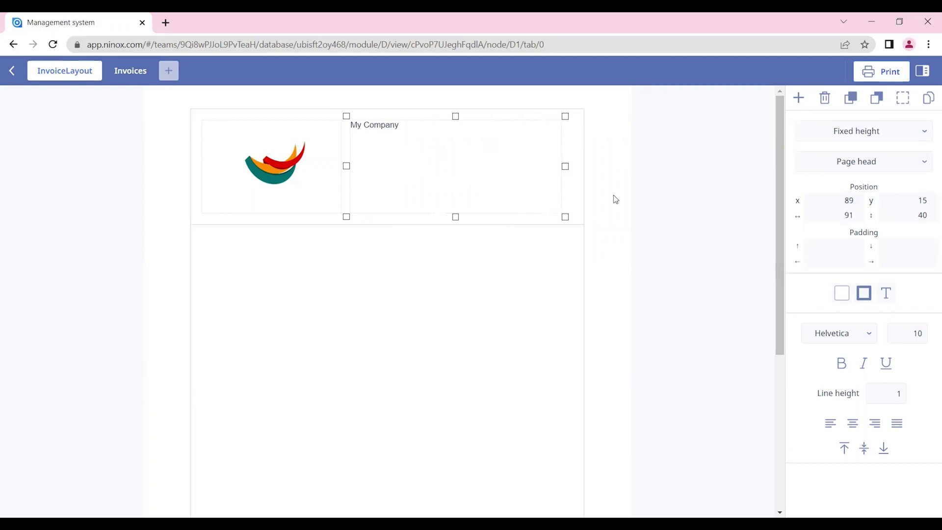
- Format 'My Company' as bold red size 30, centred horizontally and vertically
{"action": "left_click", "coordinate": [915, 334]}
{"action": "type", "text": "30"}
{"action": "key", "text": "Return"}
{"action": "left_click", "coordinate": [887, 296]}
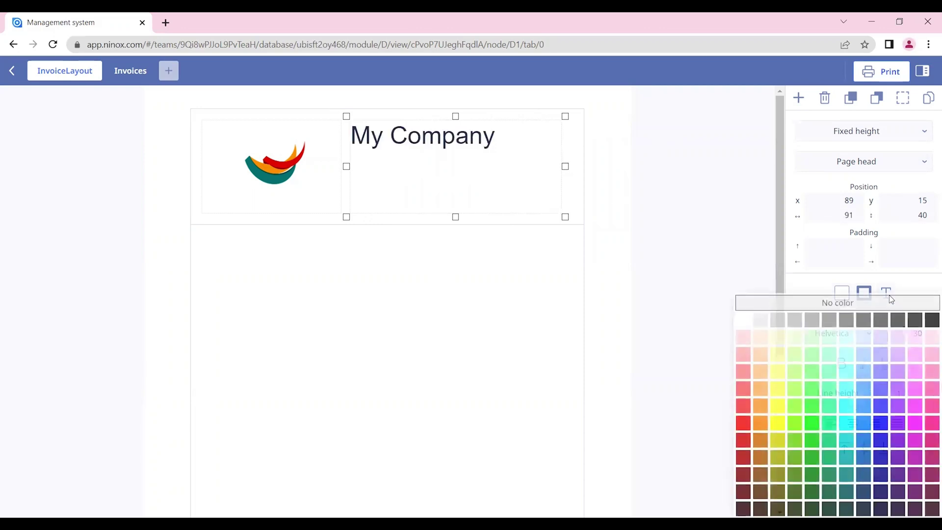
{"action": "left_click", "coordinate": [741, 406]}
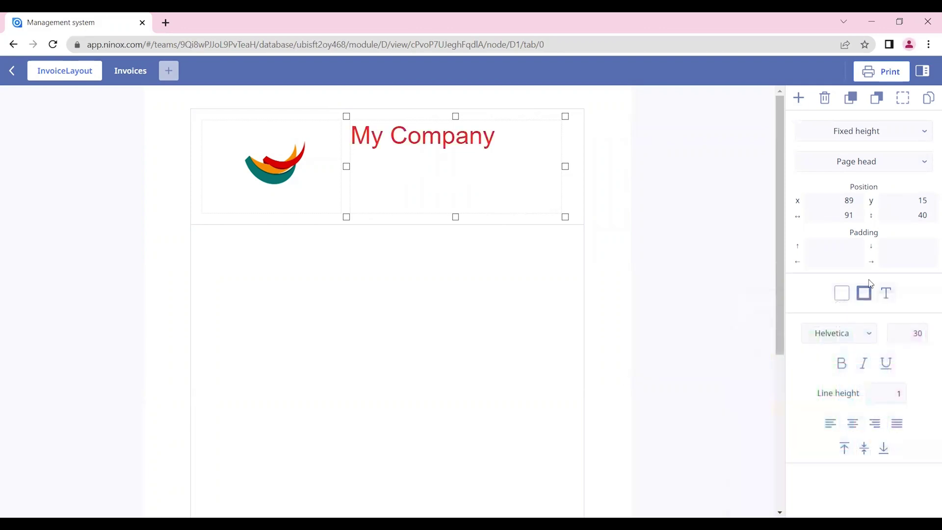
{"action": "left_click", "coordinate": [846, 366]}
{"action": "left_click", "coordinate": [854, 423]}
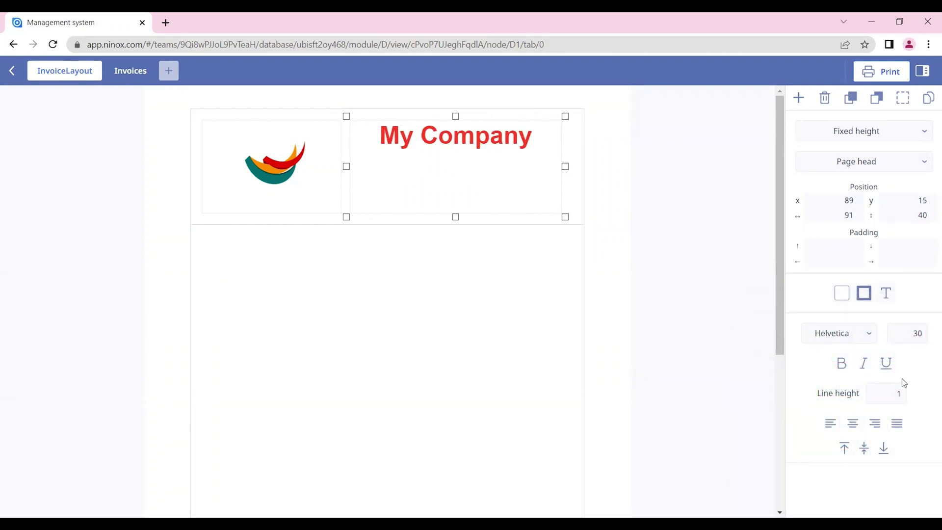
{"action": "left_click", "coordinate": [866, 453]}
- Confirm the logo and the My Company title both sit in the page head section
{"action": "left_click", "coordinate": [279, 163]}
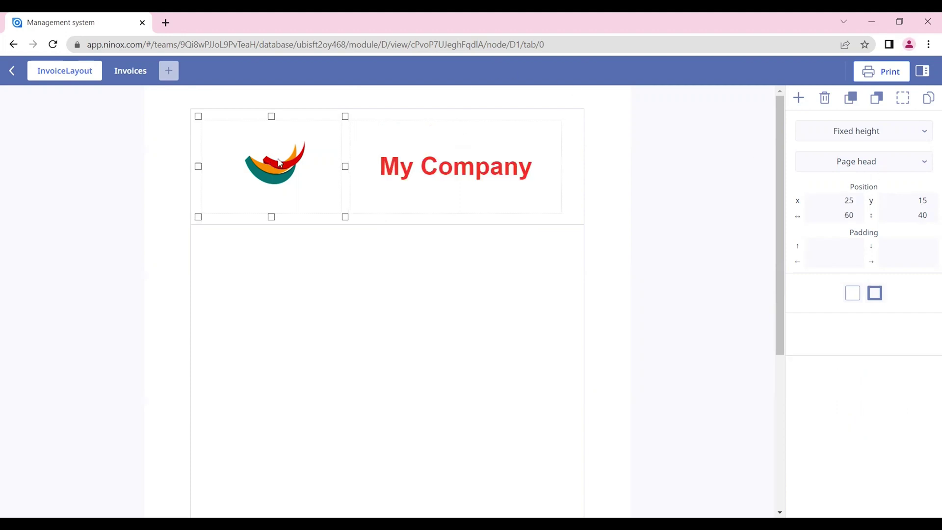
{"action": "left_click", "coordinate": [867, 166]}
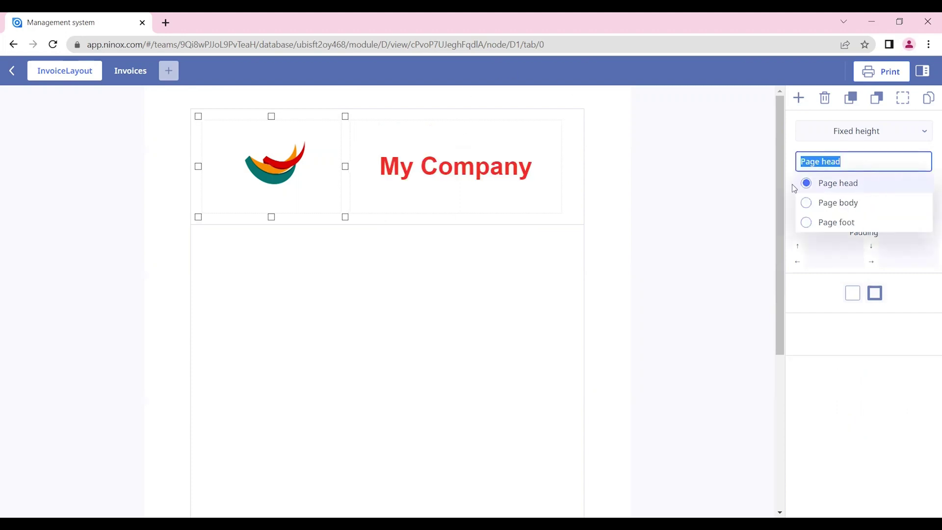
{"action": "left_click", "coordinate": [542, 171]}
{"action": "left_click", "coordinate": [856, 161]}
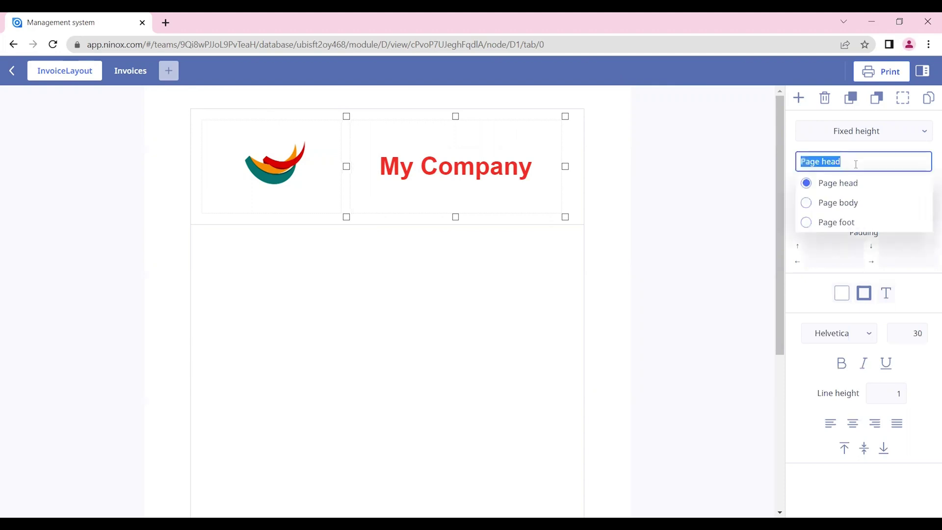
- Add the Invoice Id field, move it up and left, and shrink it to a thin strip
{"action": "left_click", "coordinate": [391, 348]}
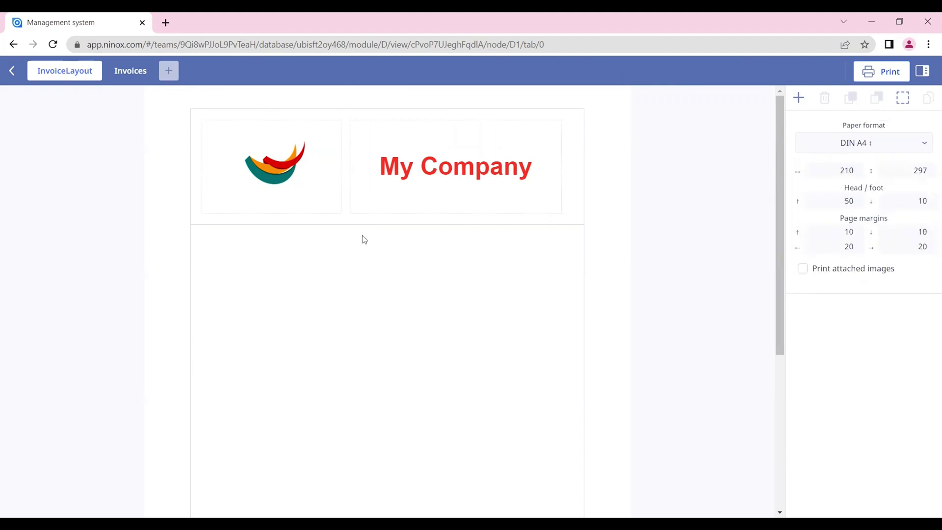
{"action": "scroll", "coordinate": [344, 360], "scroll_direction": "down", "scroll_amount": 2}
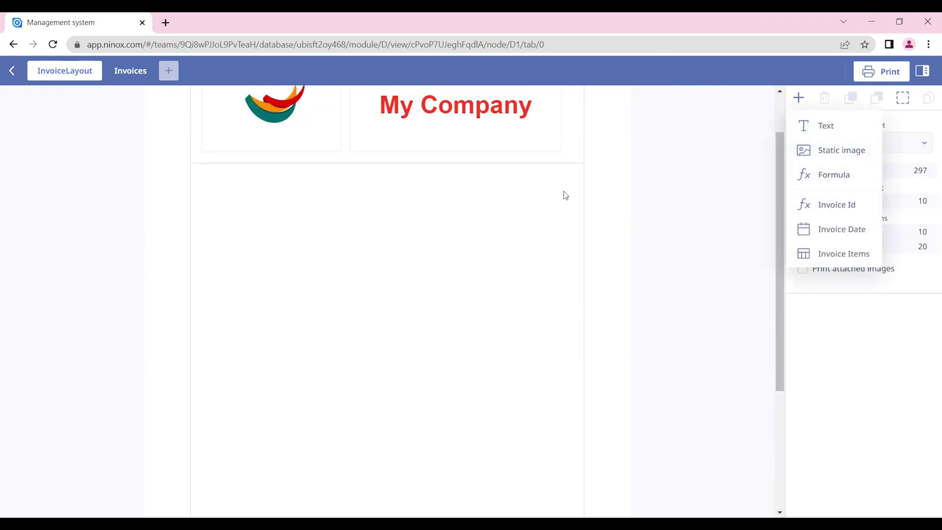
{"action": "left_click", "coordinate": [831, 210]}
{"action": "left_click", "coordinate": [485, 318]}
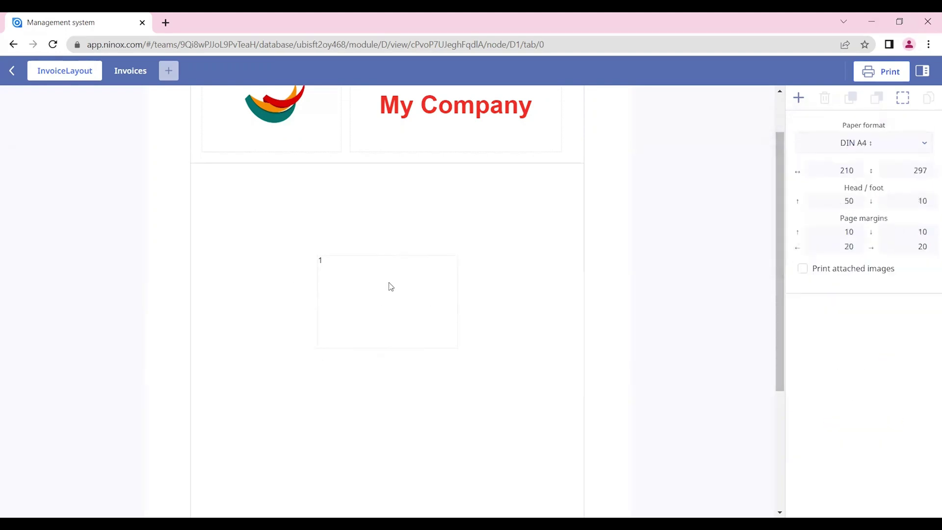
{"action": "left_click_drag", "start_coordinate": [391, 288], "coordinate": [349, 225]}
{"action": "left_click_drag", "start_coordinate": [353, 278], "coordinate": [347, 201]}
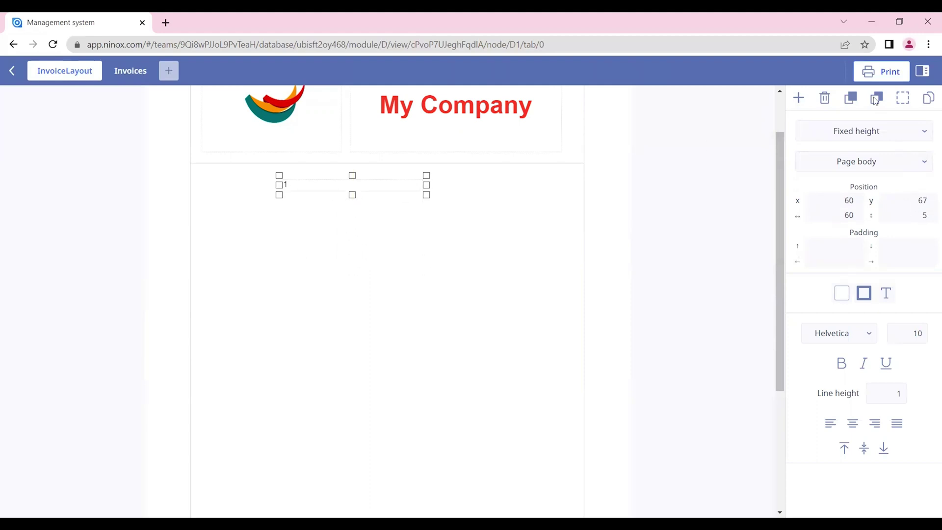
- Add the Invoice Date field and shrink it to one line high
{"action": "left_click", "coordinate": [799, 98]}
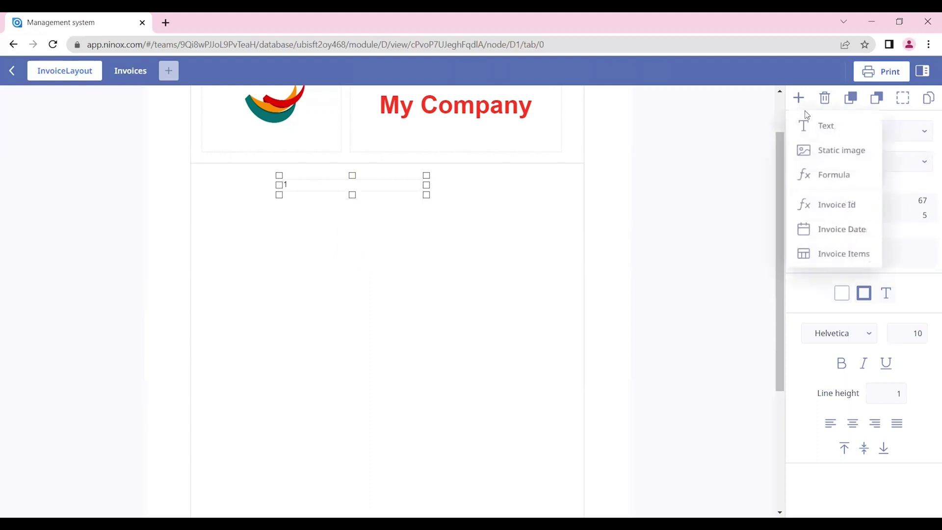
{"action": "left_click", "coordinate": [837, 235]}
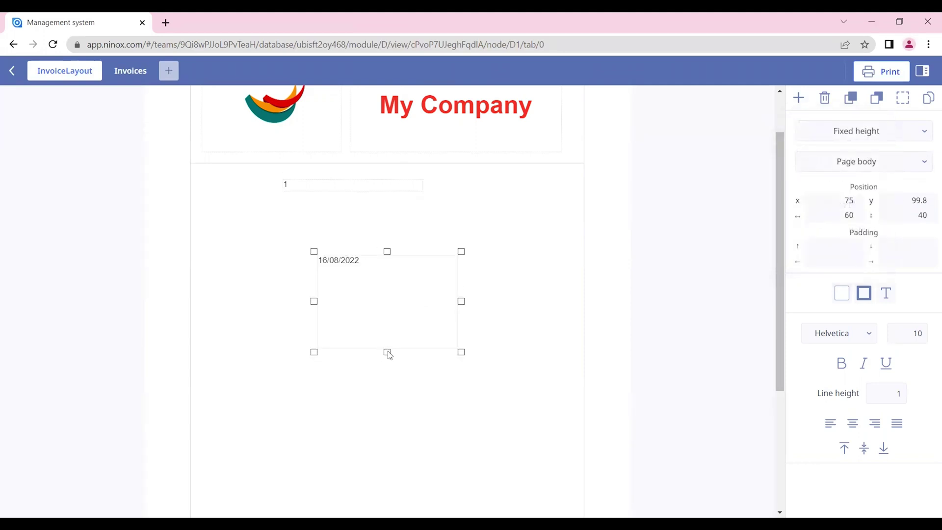
{"action": "left_click_drag", "start_coordinate": [389, 355], "coordinate": [321, 215]}
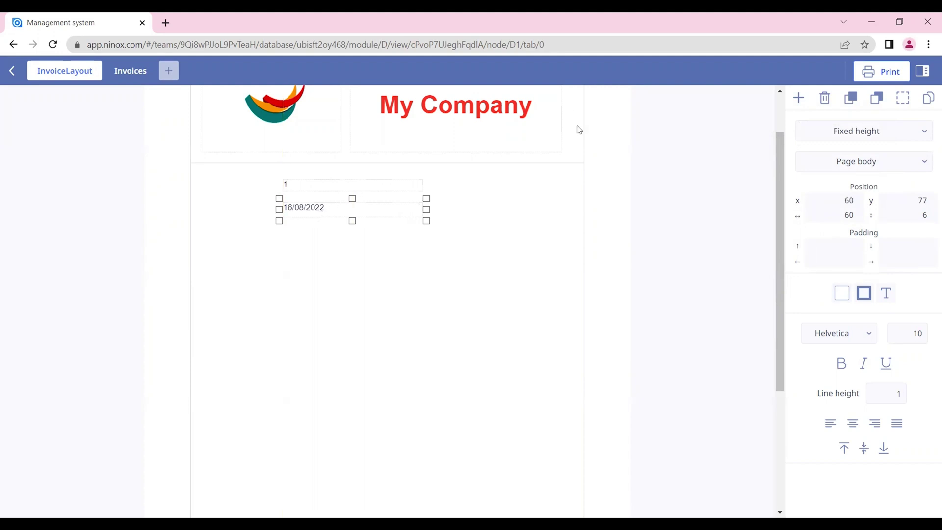
{"action": "left_click", "coordinate": [550, 198]}
- Insert the Invoice Items table and move it up beneath the date field
{"action": "left_click", "coordinate": [800, 99]}
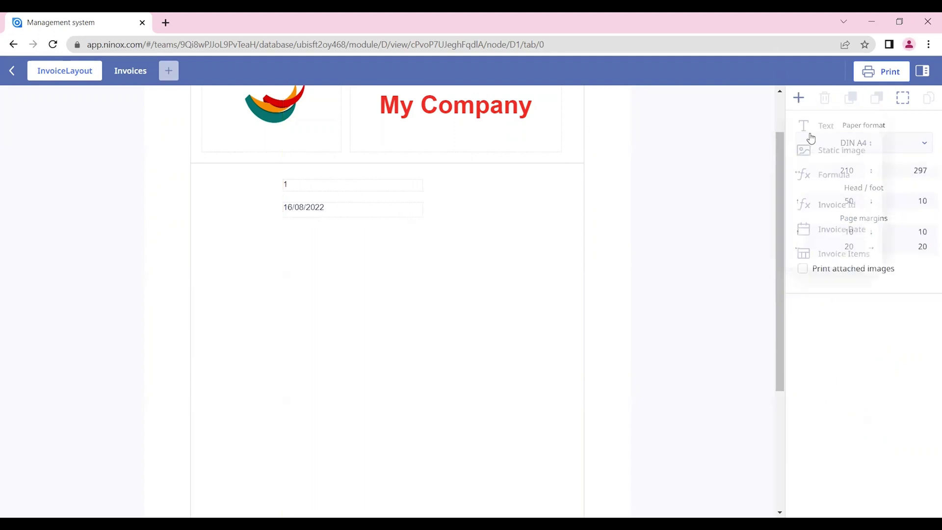
{"action": "left_click", "coordinate": [844, 255]}
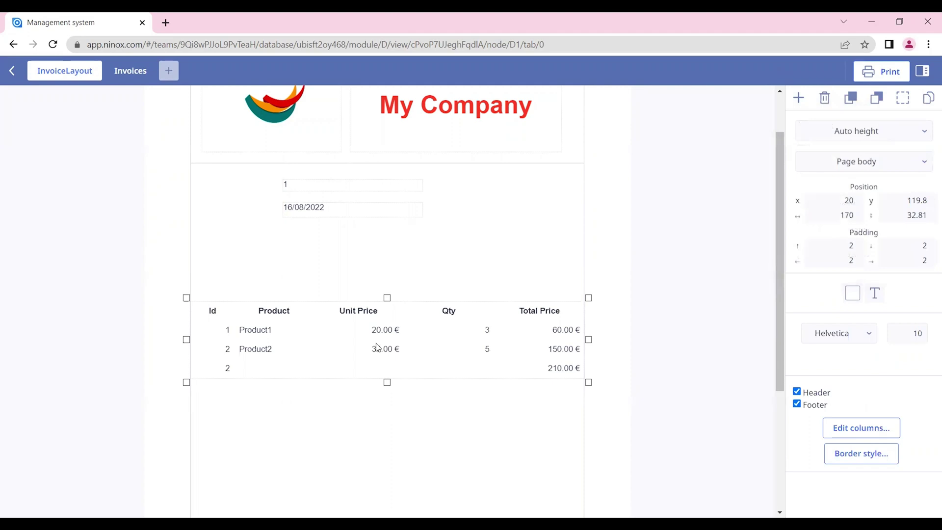
{"action": "left_click_drag", "start_coordinate": [376, 347], "coordinate": [377, 292]}
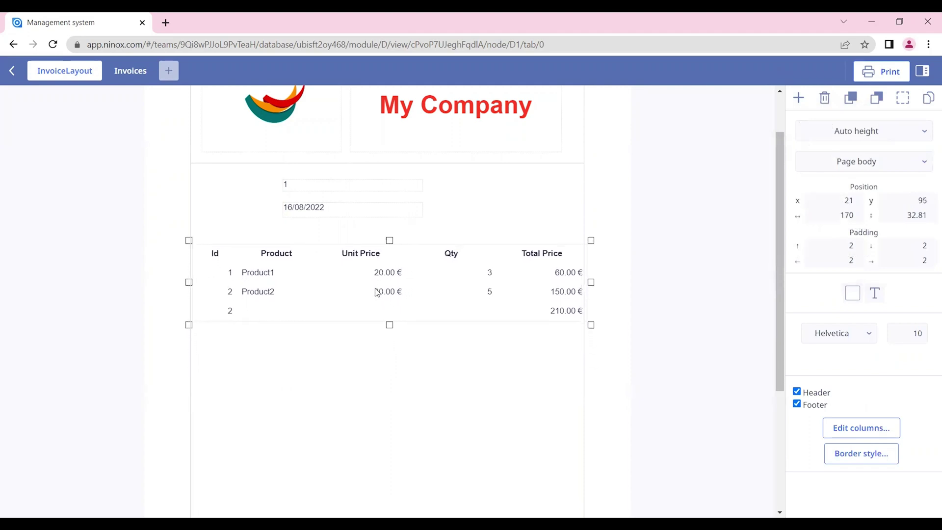
{"action": "left_click", "coordinate": [411, 371]}
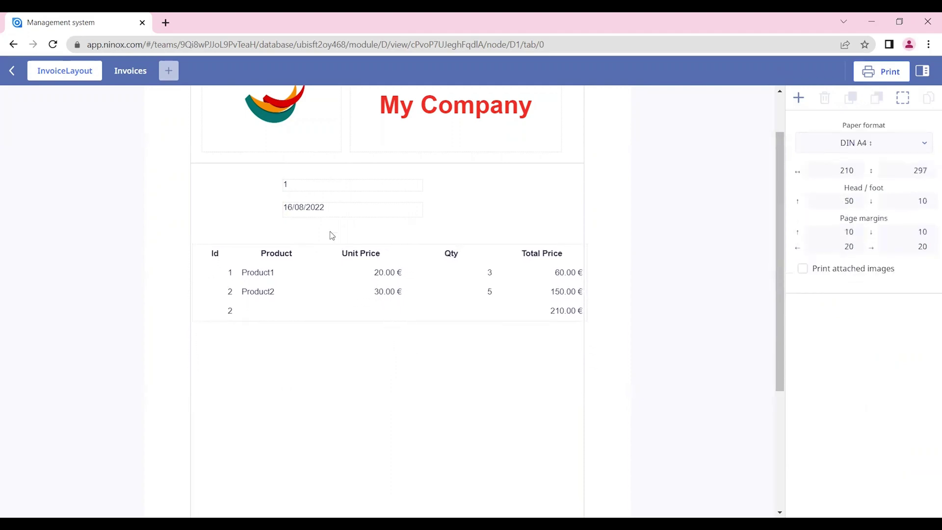
{"action": "left_click", "coordinate": [798, 98]}
- Add a bold dark red 'Invoice Id' label left of the invoice number
{"action": "left_click", "coordinate": [837, 131]}
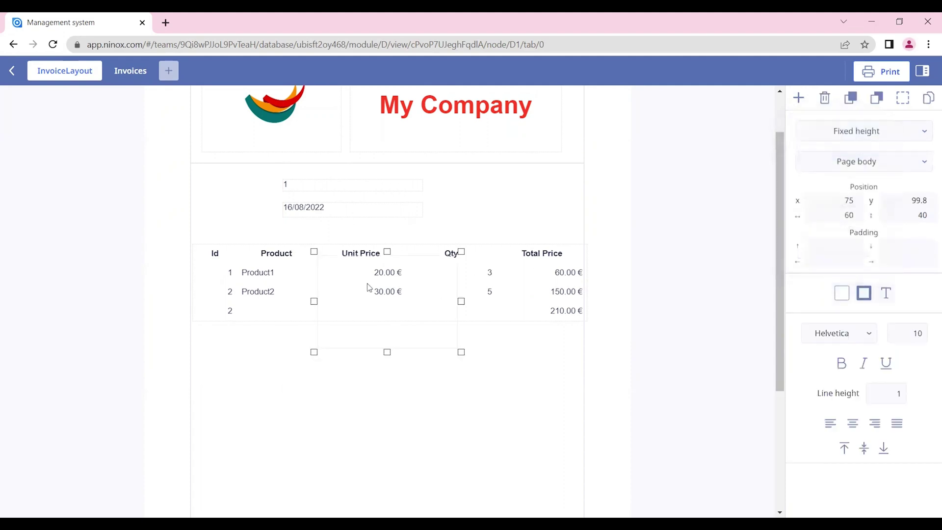
{"action": "left_click_drag", "start_coordinate": [368, 288], "coordinate": [285, 195]}
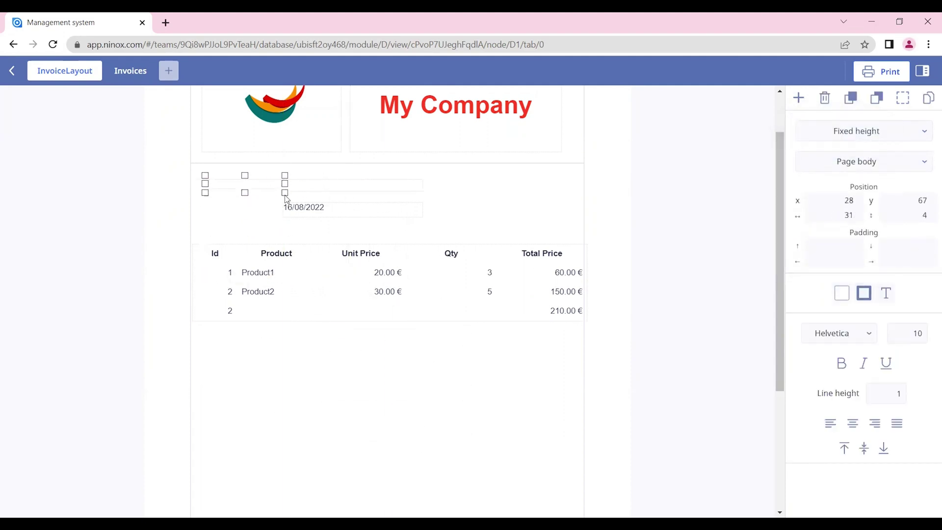
{"action": "type", "text": "Invoice Id"}
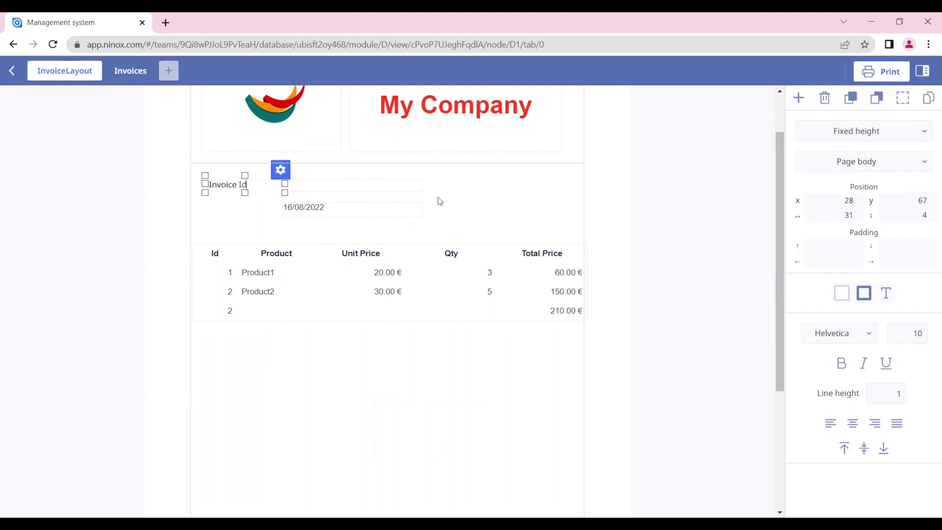
{"action": "left_click", "coordinate": [439, 201]}
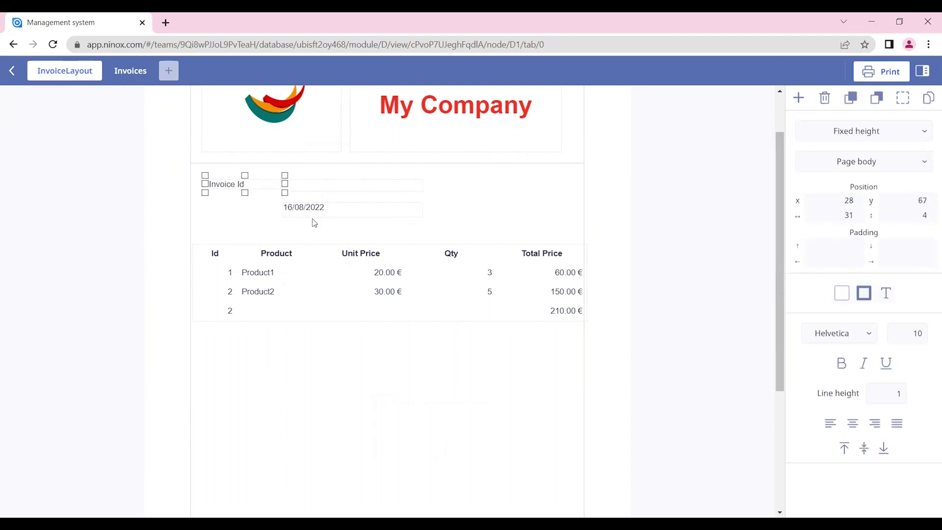
{"action": "left_click_drag", "start_coordinate": [286, 185], "coordinate": [276, 185]}
{"action": "left_click", "coordinate": [841, 363]}
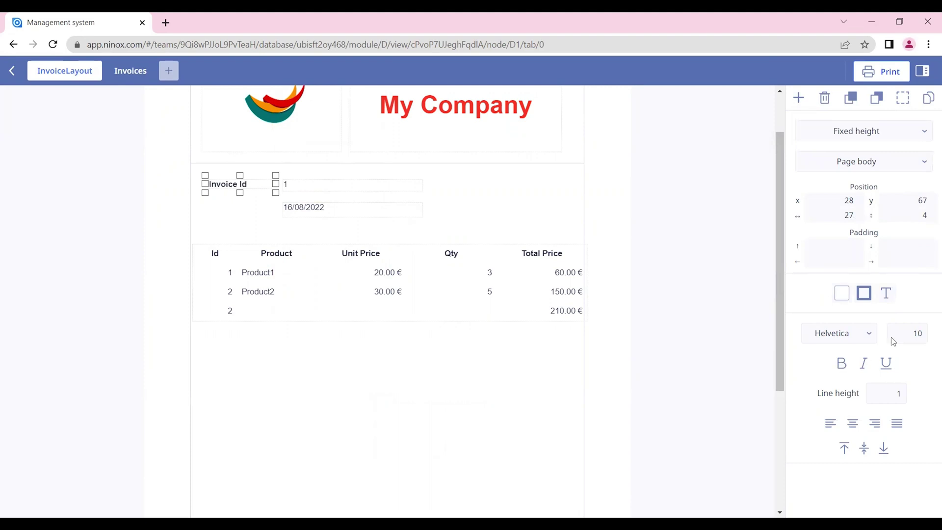
{"action": "left_click", "coordinate": [864, 293]}
{"action": "left_click", "coordinate": [742, 461]}
- Copy the label beside the date field and change its text to 'Invoice date'
{"action": "left_click", "coordinate": [283, 187]}
{"action": "left_click_drag", "start_coordinate": [284, 187], "coordinate": [244, 216]}
{"action": "double_click", "coordinate": [245, 213]}
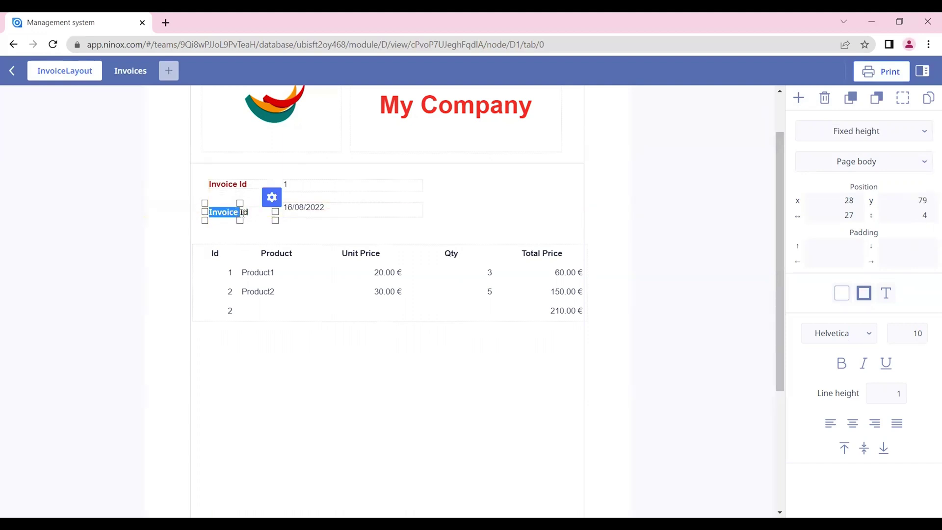
{"action": "type", "text": "date"}
{"action": "left_click", "coordinate": [533, 203]}
- Align the date value with its label and give the items table a horizontal-line border style
{"action": "left_click_drag", "start_coordinate": [303, 212], "coordinate": [305, 217]}
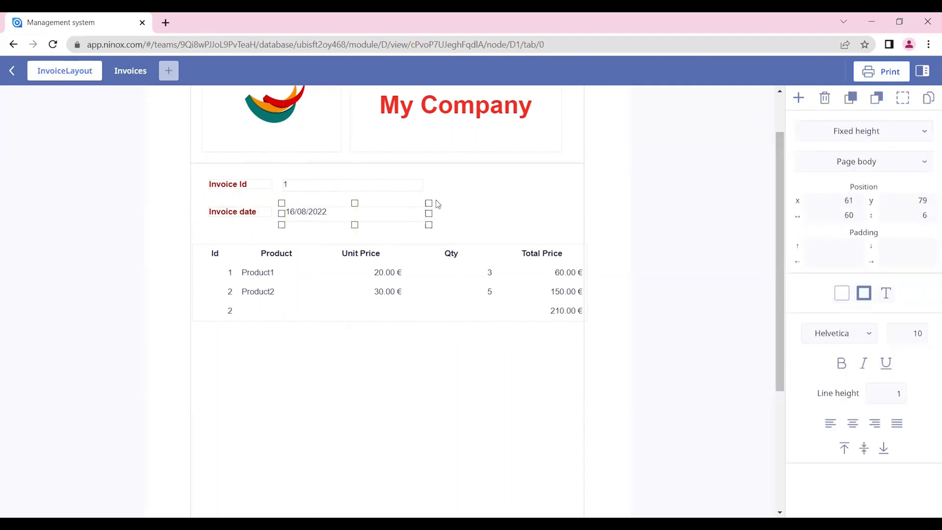
{"action": "left_click", "coordinate": [302, 219]}
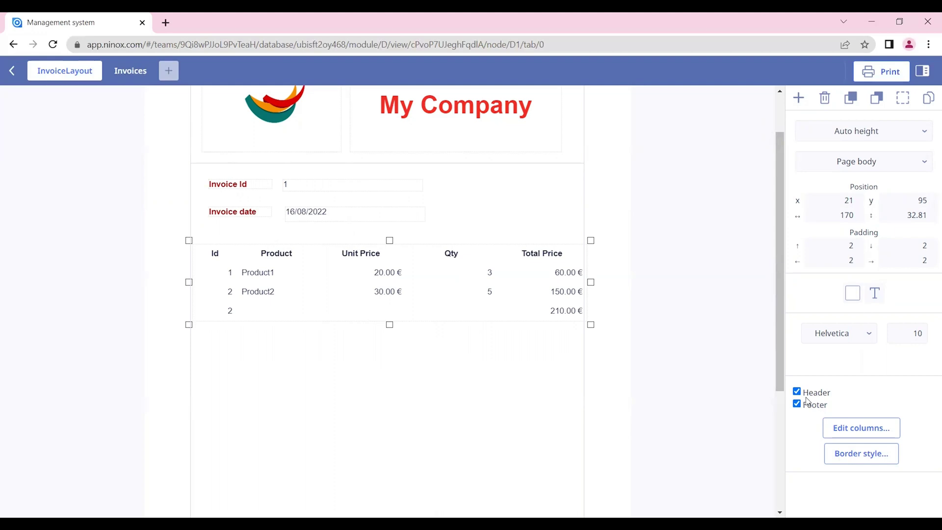
{"action": "left_click", "coordinate": [872, 434]}
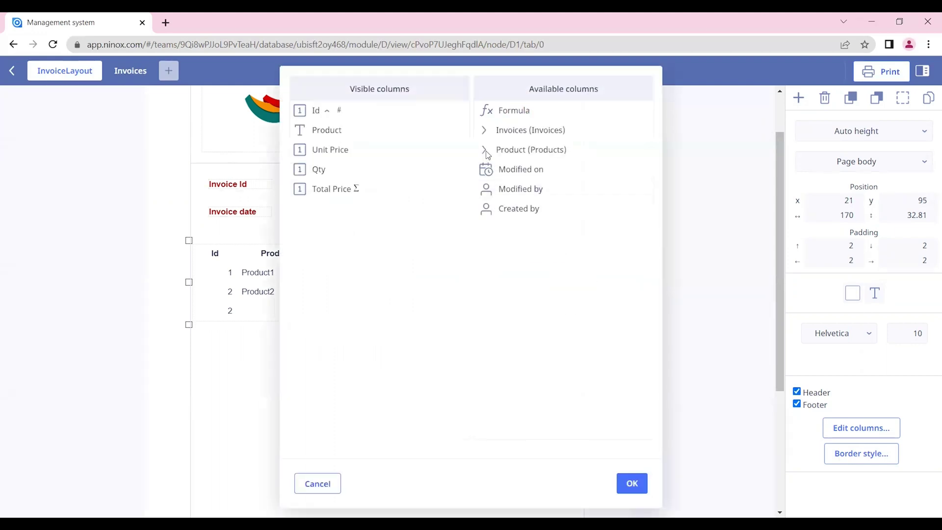
{"action": "left_click", "coordinate": [633, 484]}
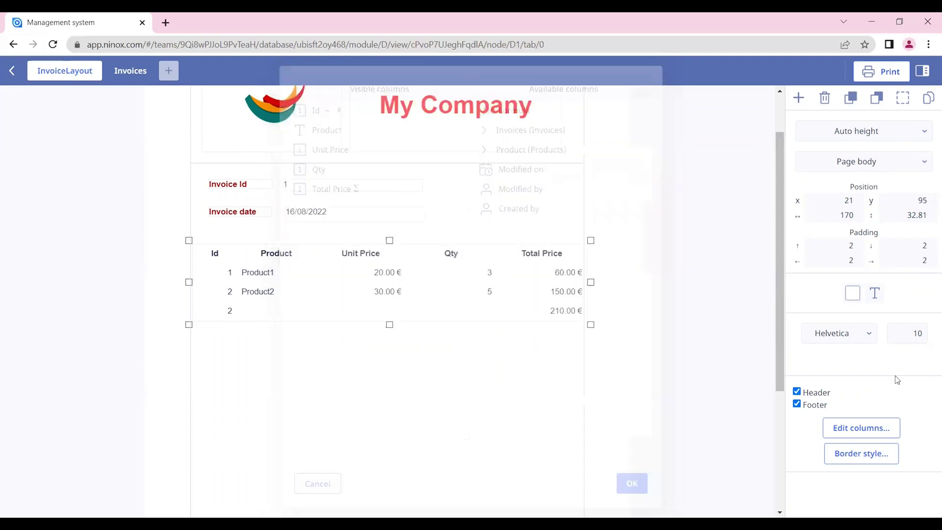
{"action": "left_click", "coordinate": [868, 456]}
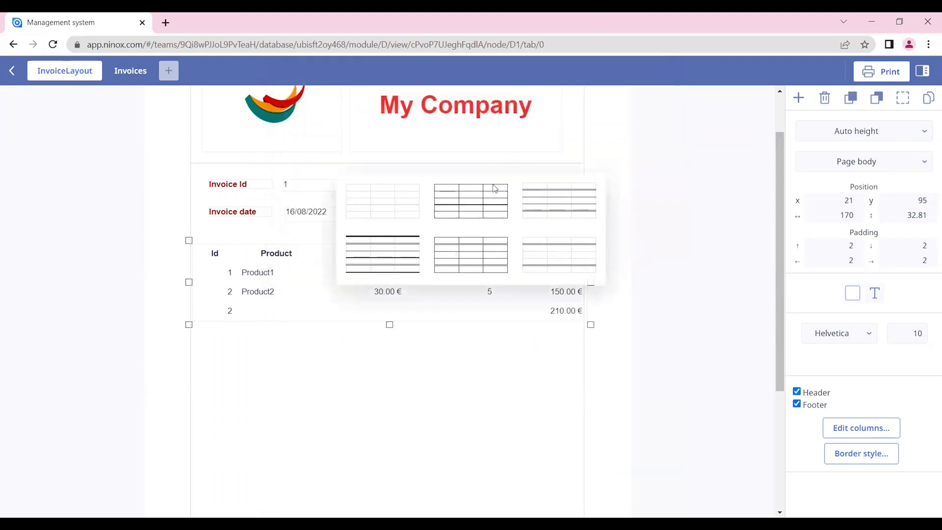
{"action": "left_click", "coordinate": [530, 211]}
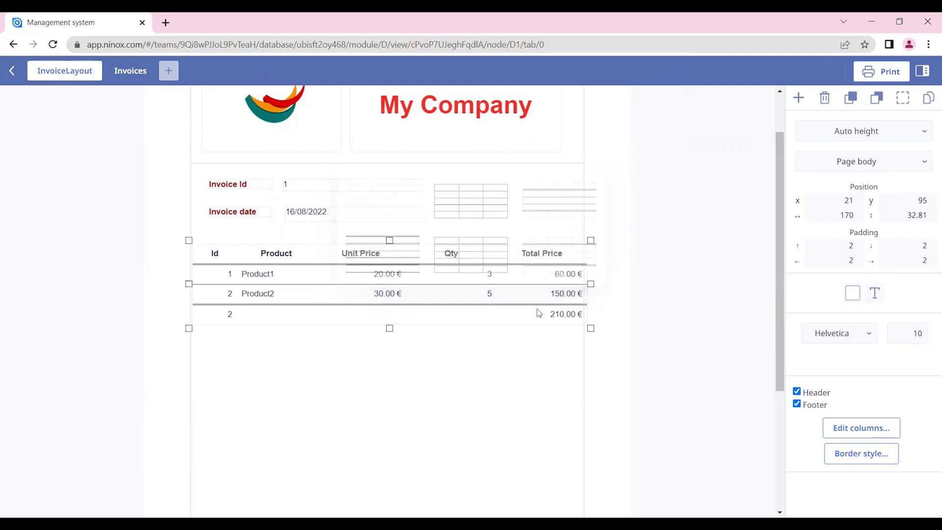
- Narrow the items table to width 166 so it fits inside the page
{"action": "left_click", "coordinate": [491, 420]}
{"action": "left_click", "coordinate": [581, 287]}
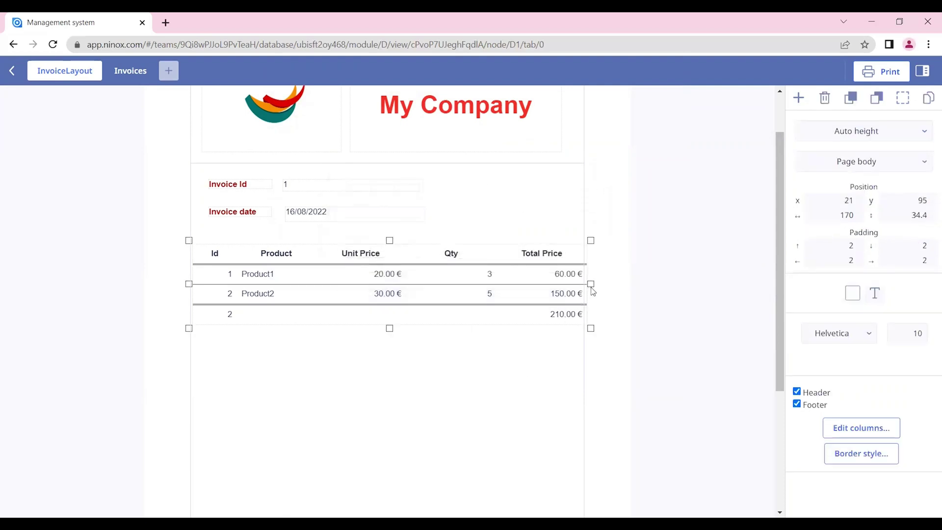
{"action": "left_click_drag", "start_coordinate": [592, 291], "coordinate": [584, 291]}
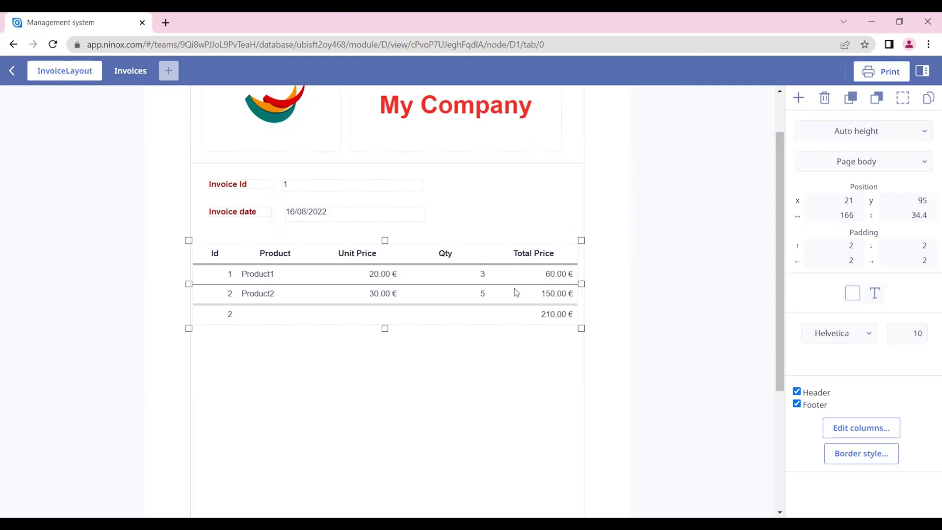
{"action": "left_click", "coordinate": [523, 447]}
{"action": "scroll", "coordinate": [524, 448], "scroll_direction": "down", "scroll_amount": 2}
{"action": "scroll", "coordinate": [520, 444], "scroll_direction": "up", "scroll_amount": 3}
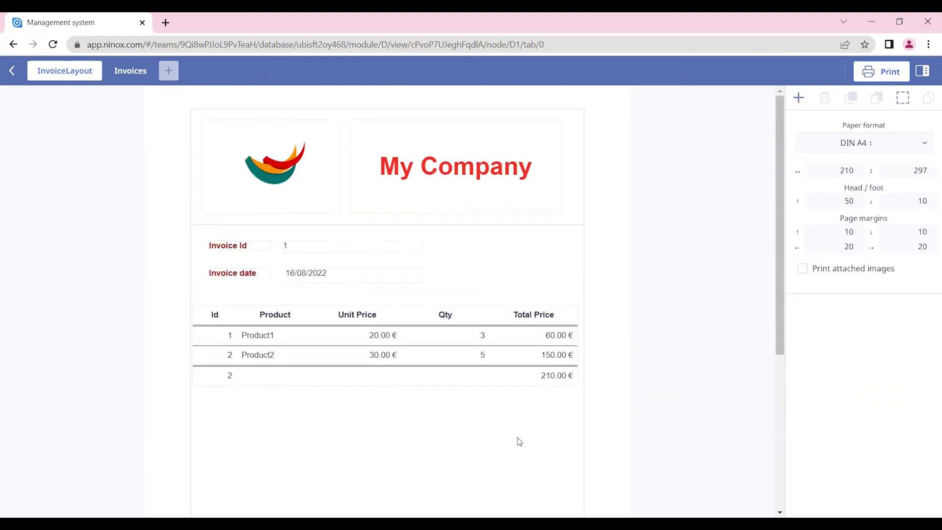
- Add a formula element sum('Invoice Items'.'Total Price') displaying 210.00 €
{"action": "left_click", "coordinate": [425, 351]}
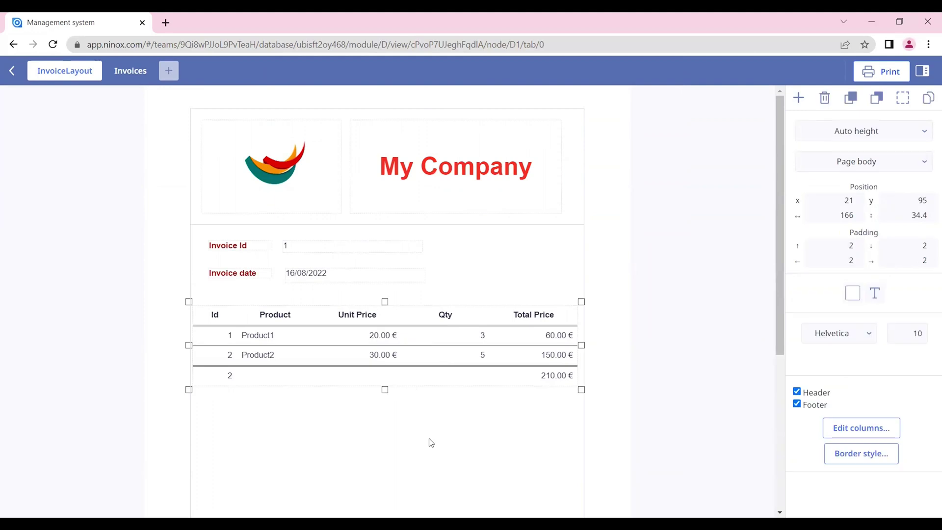
{"action": "scroll", "coordinate": [446, 422], "scroll_direction": "down", "scroll_amount": 1}
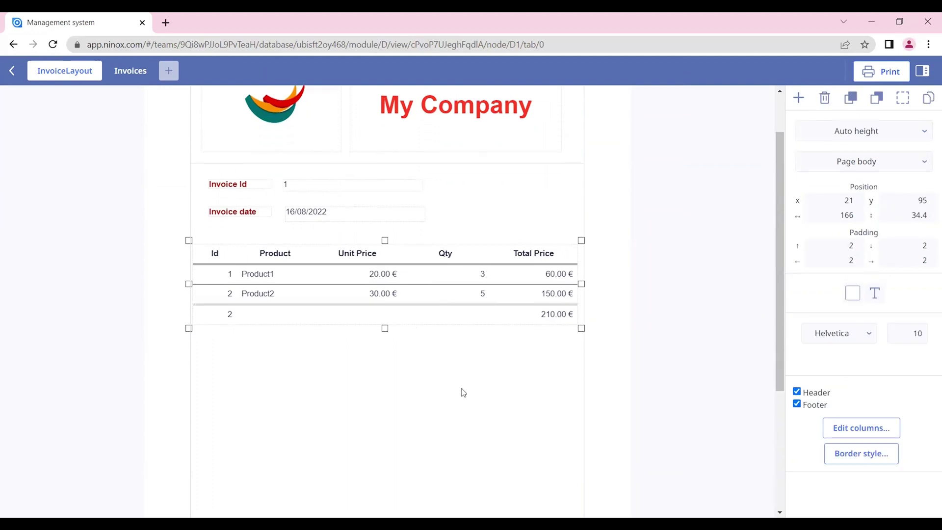
{"action": "left_click", "coordinate": [799, 98]}
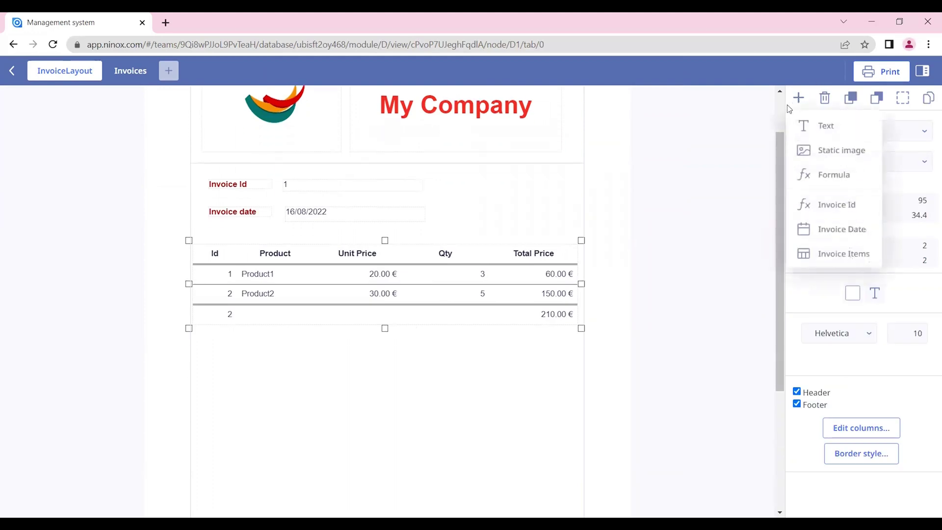
{"action": "left_click", "coordinate": [836, 181]}
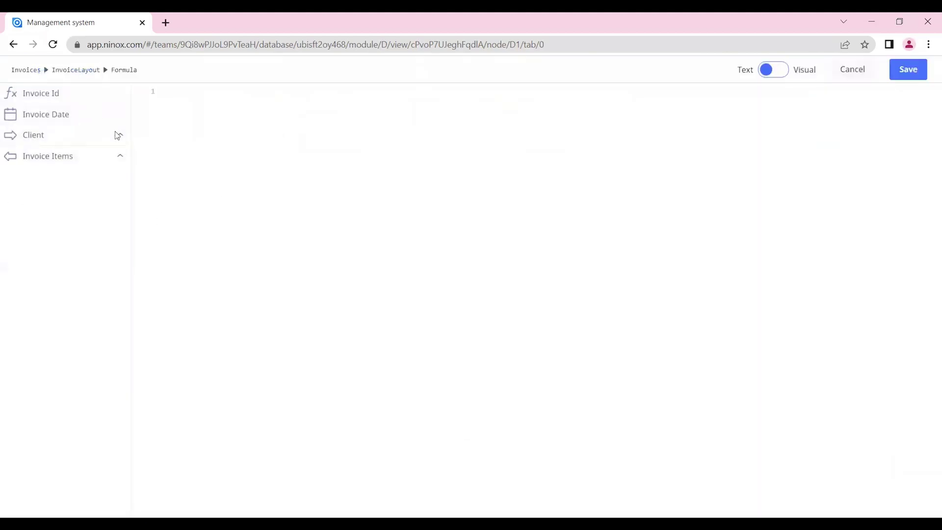
{"action": "type", "text": "sum("}
{"action": "left_click", "coordinate": [121, 157]}
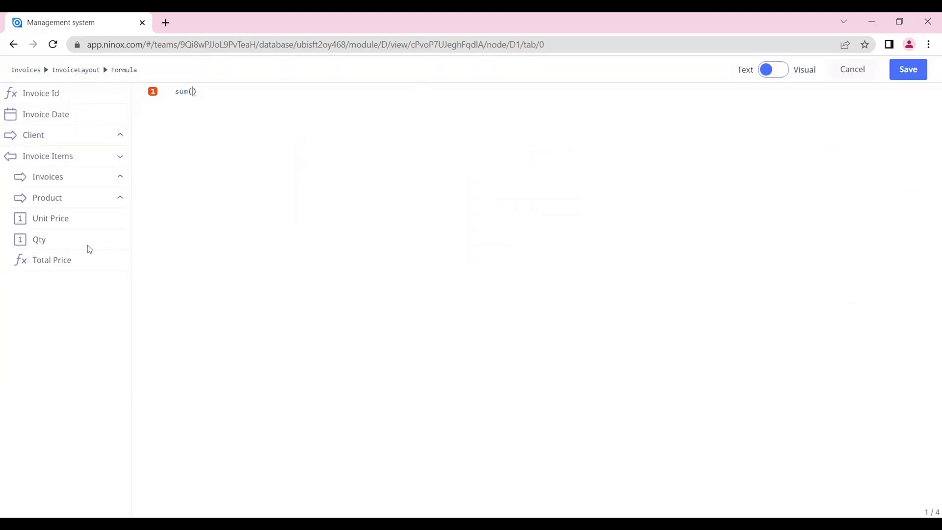
{"action": "left_click", "coordinate": [60, 260]}
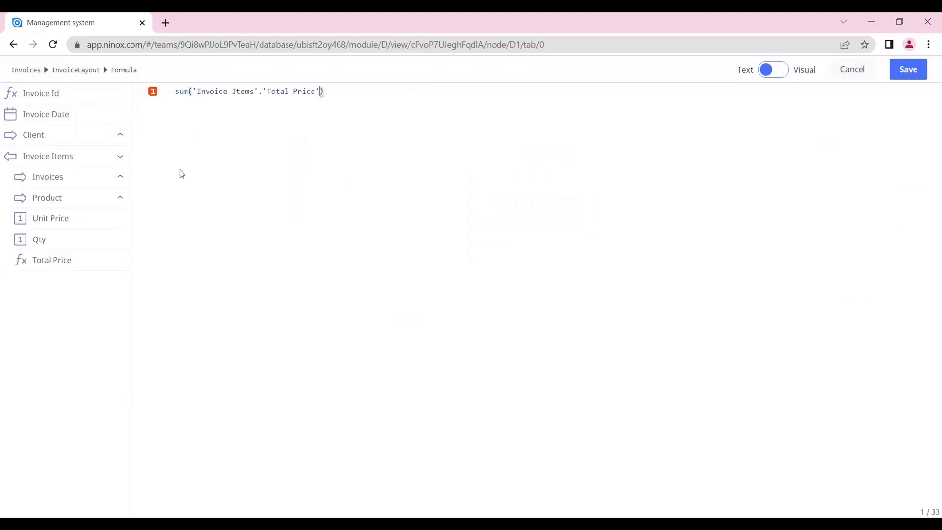
{"action": "left_click", "coordinate": [904, 80]}
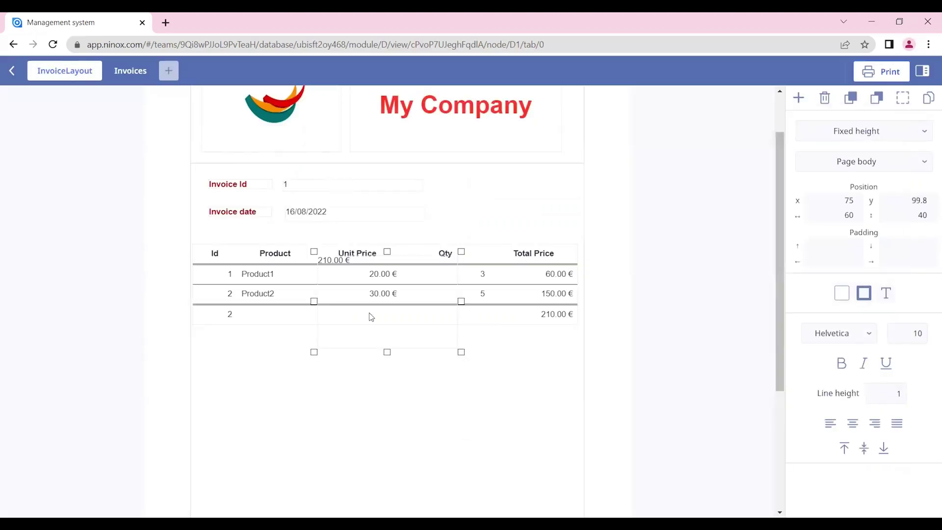
- Move the 210.00 € total below the items table and narrow it
{"action": "left_click", "coordinate": [406, 371]}
{"action": "left_click_drag", "start_coordinate": [395, 328], "coordinate": [354, 392]}
{"action": "left_click_drag", "start_coordinate": [432, 381], "coordinate": [346, 378]}
- Copy the Invoice date label beside the total and rename it 'Total Price'
{"action": "left_click", "coordinate": [238, 219]}
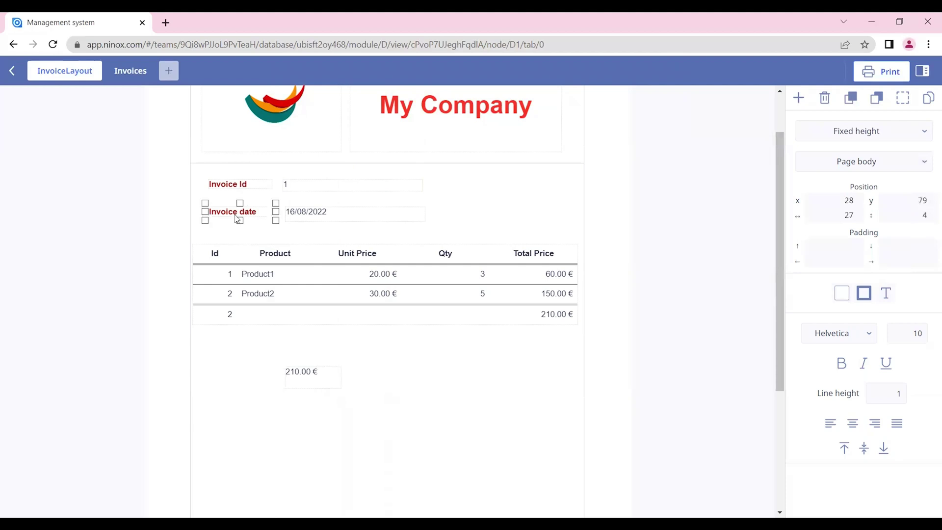
{"action": "left_click_drag", "start_coordinate": [238, 219], "coordinate": [265, 378]}
{"action": "double_click", "coordinate": [253, 372]}
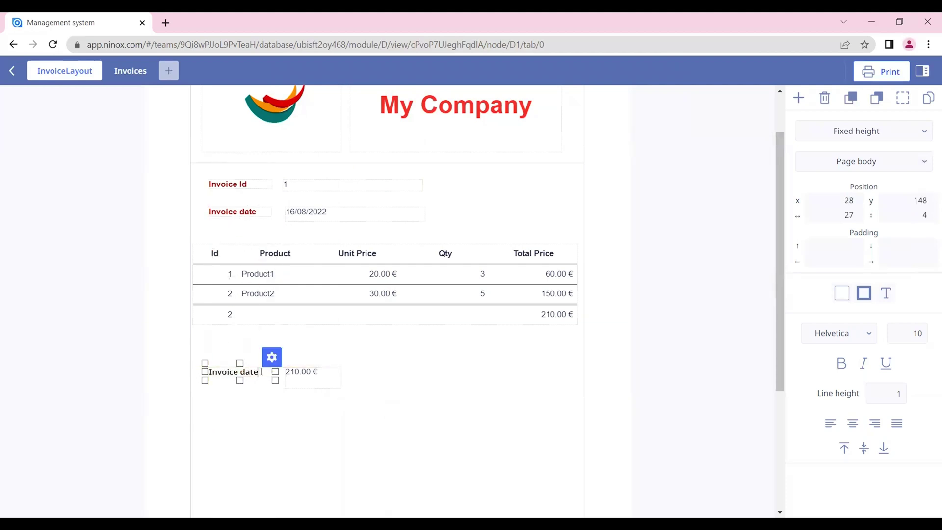
{"action": "type", "text": "Total Price"}
{"action": "left_click", "coordinate": [293, 423]}
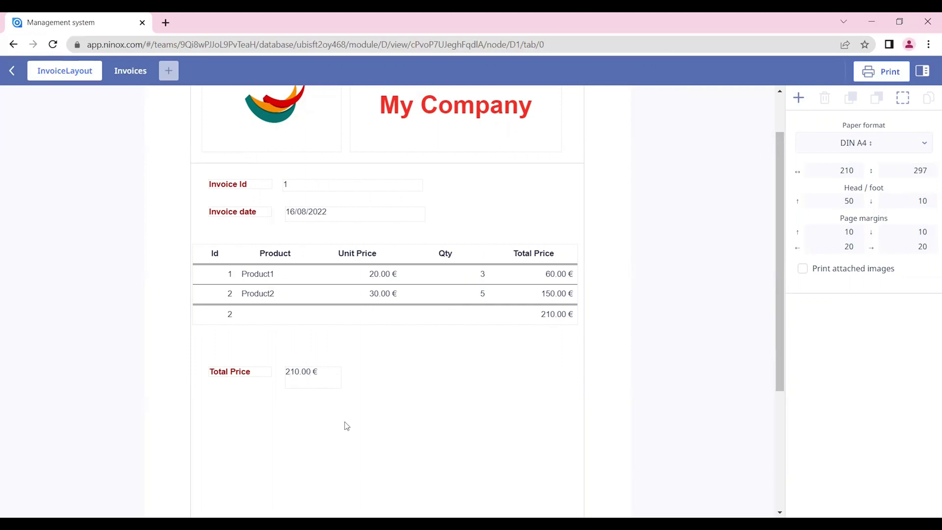
- Add a formula element showing Client.Name and place it below Total Price
{"action": "left_click", "coordinate": [799, 99]}
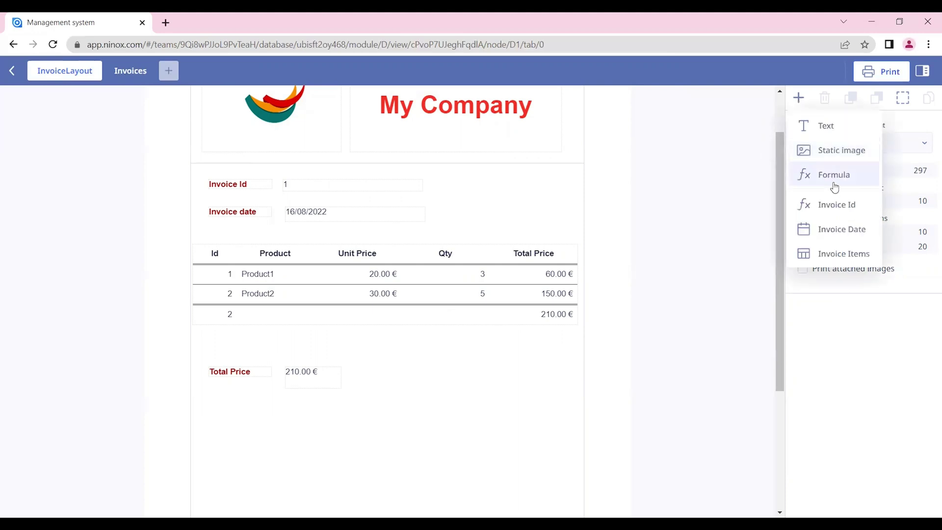
{"action": "left_click", "coordinate": [834, 176]}
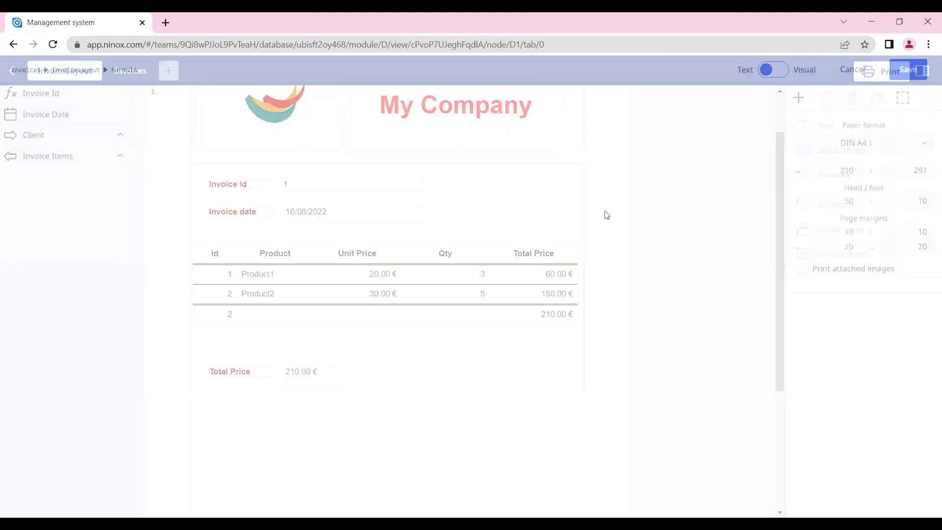
{"action": "left_click", "coordinate": [119, 137]}
{"action": "left_click", "coordinate": [66, 180]}
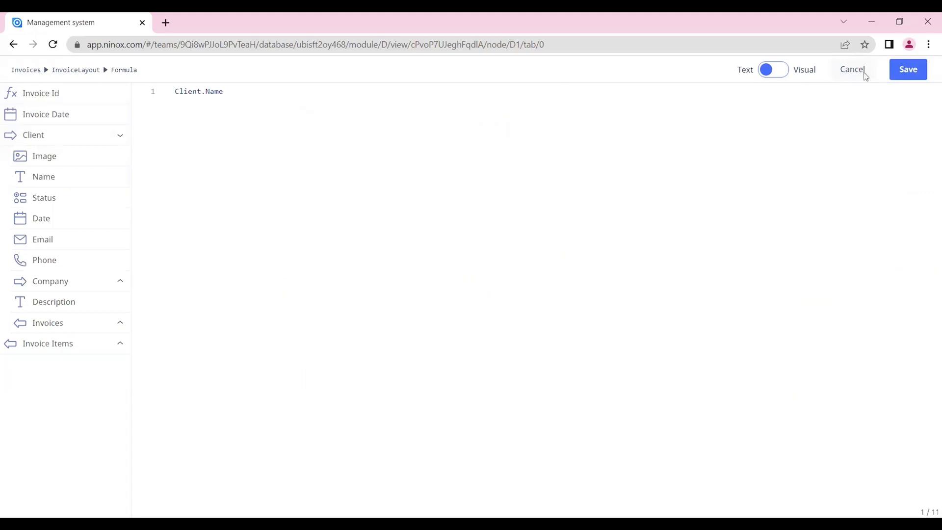
{"action": "left_click", "coordinate": [908, 70]}
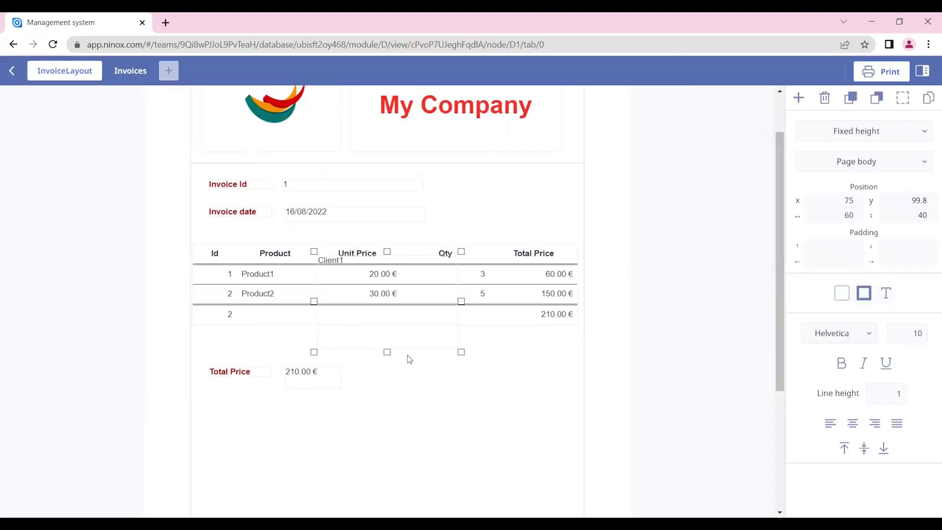
{"action": "left_click_drag", "start_coordinate": [371, 332], "coordinate": [344, 501]}
- Edit the element to read 'Dear {Client.Name}, Thank you for your purchase!'
{"action": "triple_click", "coordinate": [349, 427]}
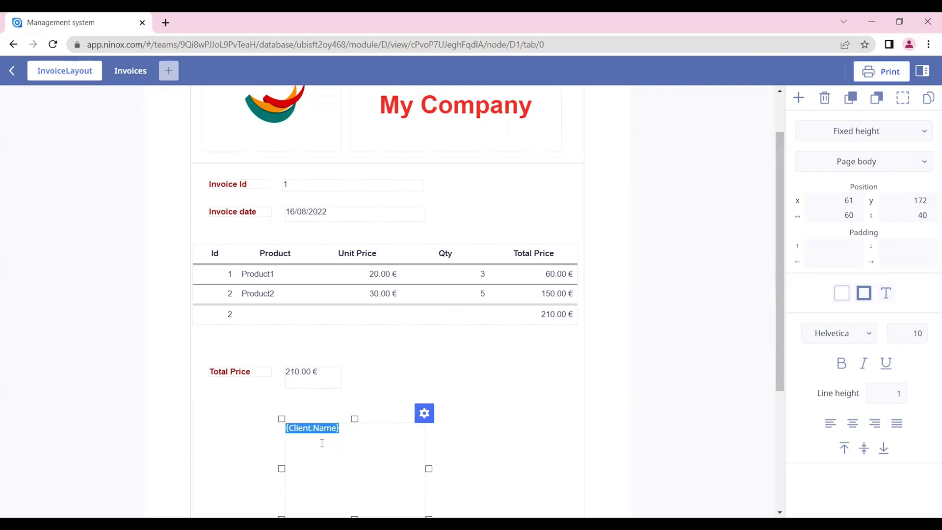
{"action": "left_click", "coordinate": [287, 430]}
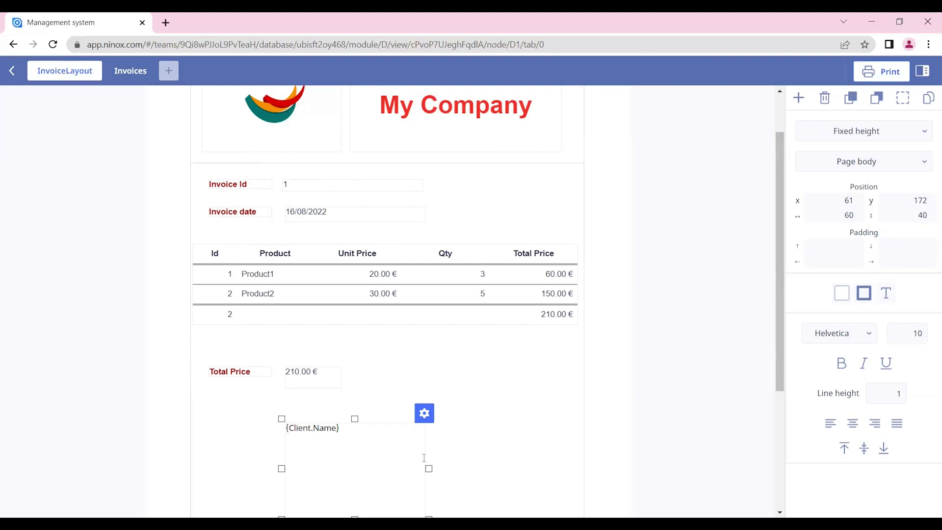
{"action": "type", "text": "Dear"}
{"action": "key", "text": "Return"}
{"action": "key", "text": "BackSpace"}
{"action": "type", "text": "ank youf"}
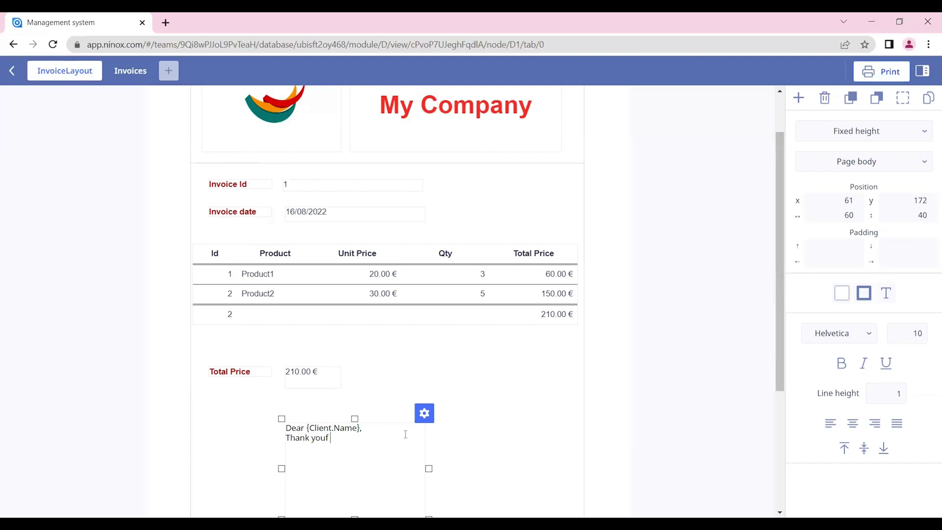
{"action": "key", "text": "BackSpace"}
{"action": "type", "text": " for your purchase!"}
- Make the greeting text red
{"action": "left_click", "coordinate": [498, 459]}
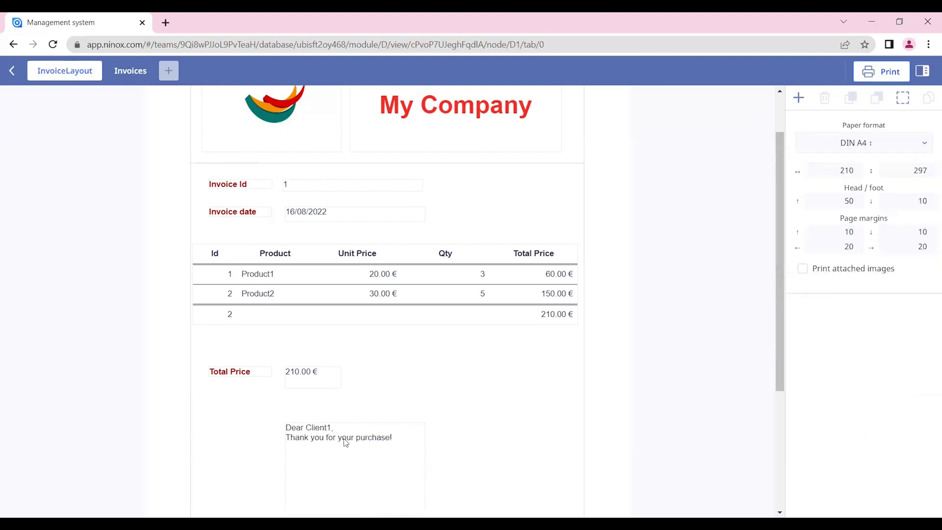
{"action": "left_click", "coordinate": [345, 440]}
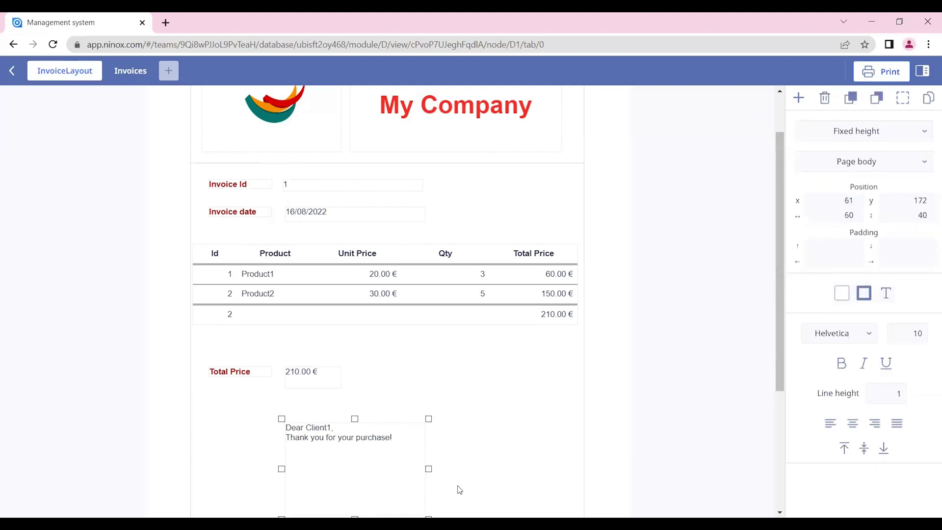
{"action": "left_click", "coordinate": [882, 294]}
{"action": "left_click", "coordinate": [744, 407]}
{"action": "left_click", "coordinate": [500, 460]}
- Resize the greeting to 88×14, place it below the invoice date, and shift the items table down
{"action": "scroll", "coordinate": [466, 442], "scroll_direction": "down", "scroll_amount": 1}
{"action": "left_click", "coordinate": [417, 403]}
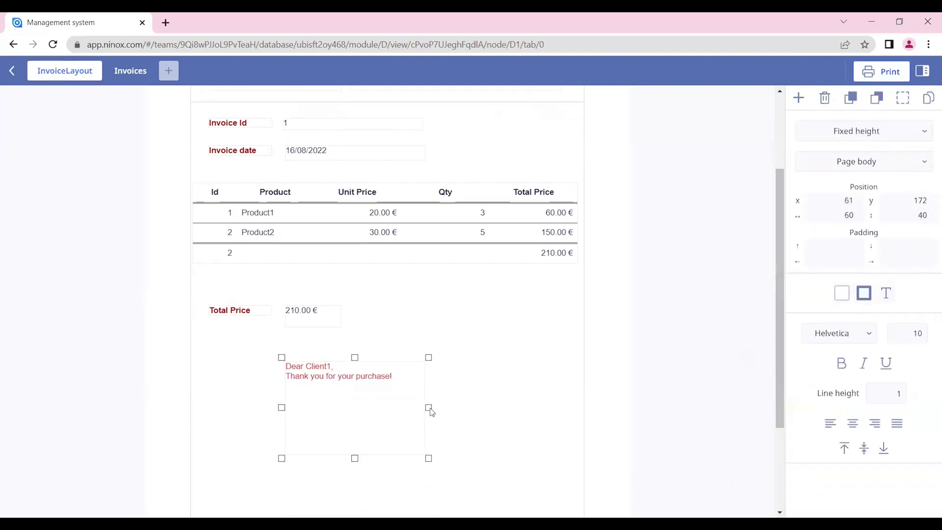
{"action": "left_click_drag", "start_coordinate": [430, 408], "coordinate": [493, 409]}
{"action": "left_click_drag", "start_coordinate": [387, 457], "coordinate": [387, 397]}
{"action": "scroll", "coordinate": [342, 436], "scroll_direction": "up", "scroll_amount": 1}
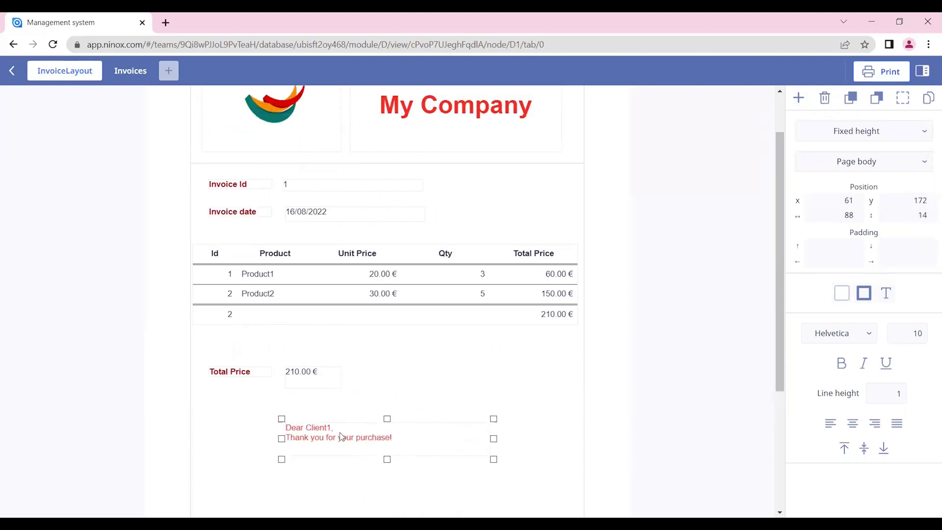
{"action": "left_click_drag", "start_coordinate": [342, 437], "coordinate": [265, 244]}
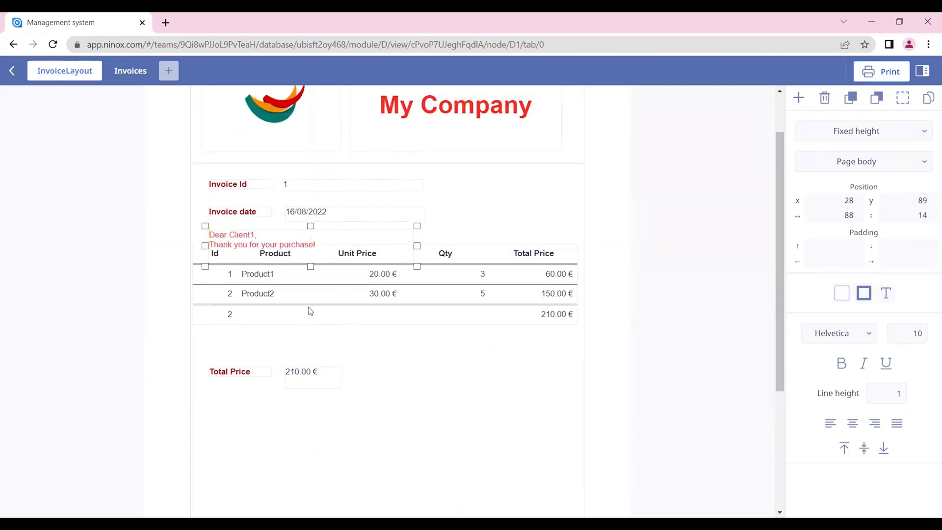
{"action": "left_click_drag", "start_coordinate": [310, 311], "coordinate": [312, 336]}
- Reopen the greeting text, select the client name placeholder, and finish editing
{"action": "left_click", "coordinate": [245, 251]}
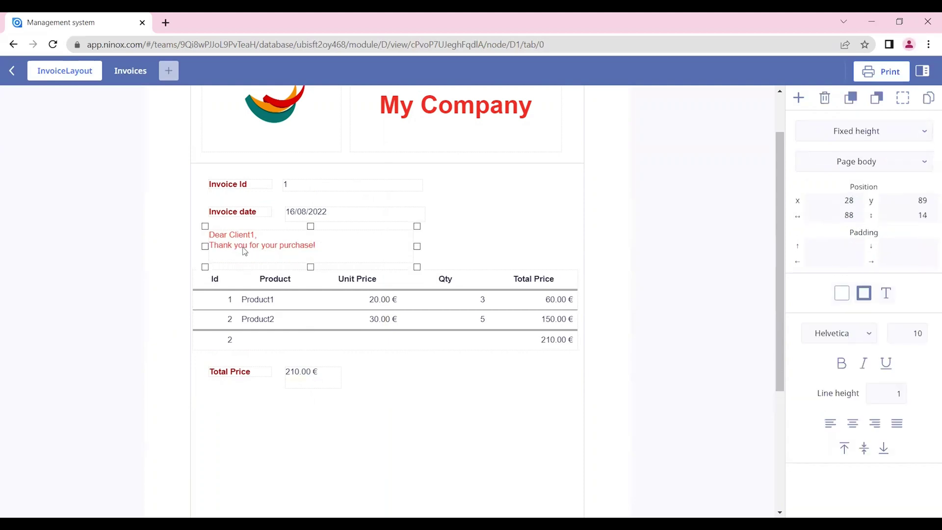
{"action": "double_click", "coordinate": [224, 247]}
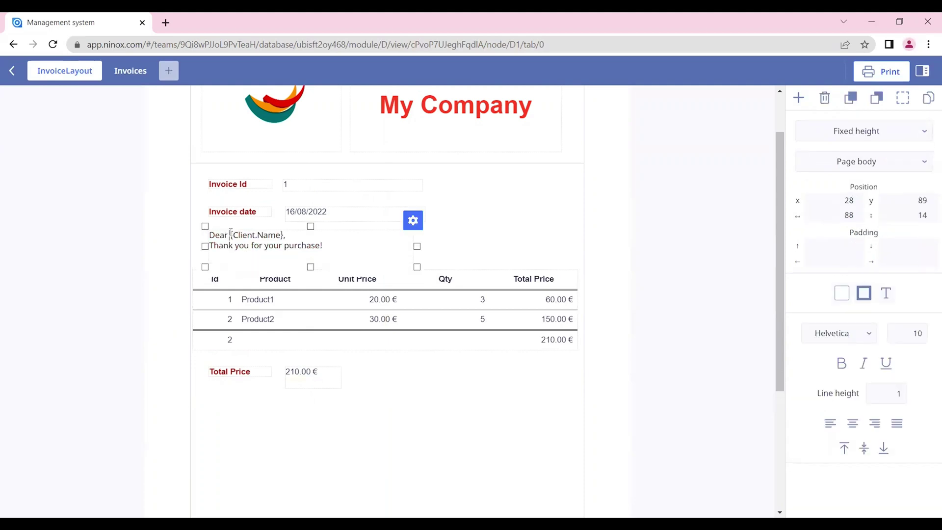
{"action": "left_click_drag", "start_coordinate": [230, 232], "coordinate": [283, 237]}
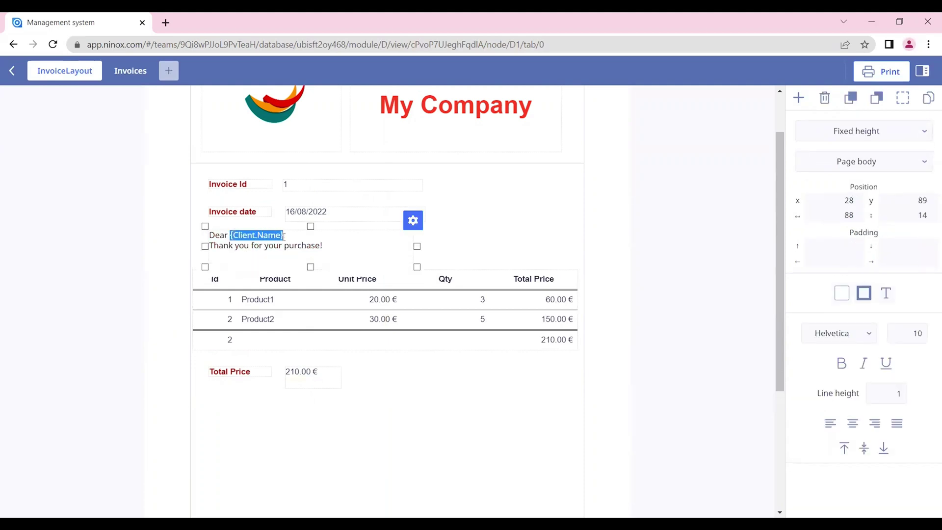
{"action": "left_click", "coordinate": [446, 437]}
{"action": "scroll", "coordinate": [423, 395], "scroll_direction": "up", "scroll_amount": 2}
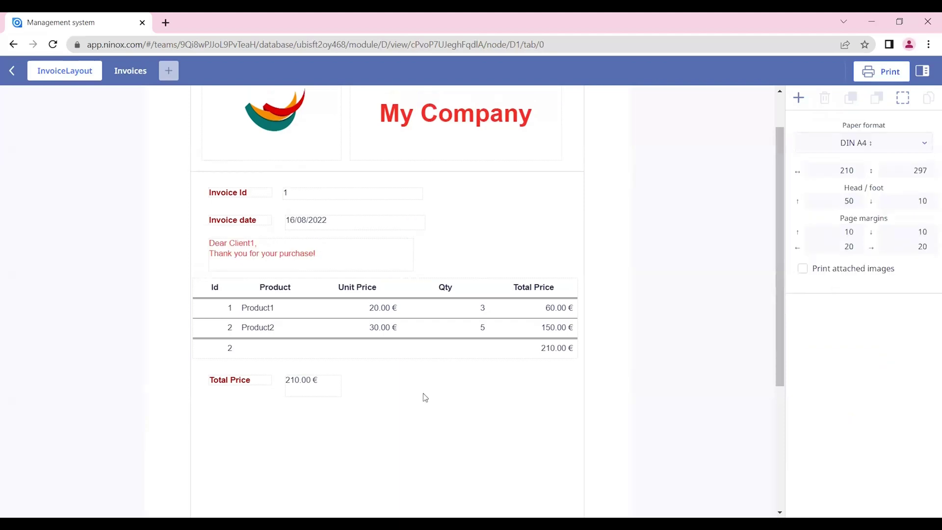
- Check the print options, then exit the editor and confirm saving the InvoiceLayout changes
{"action": "left_click", "coordinate": [884, 80]}
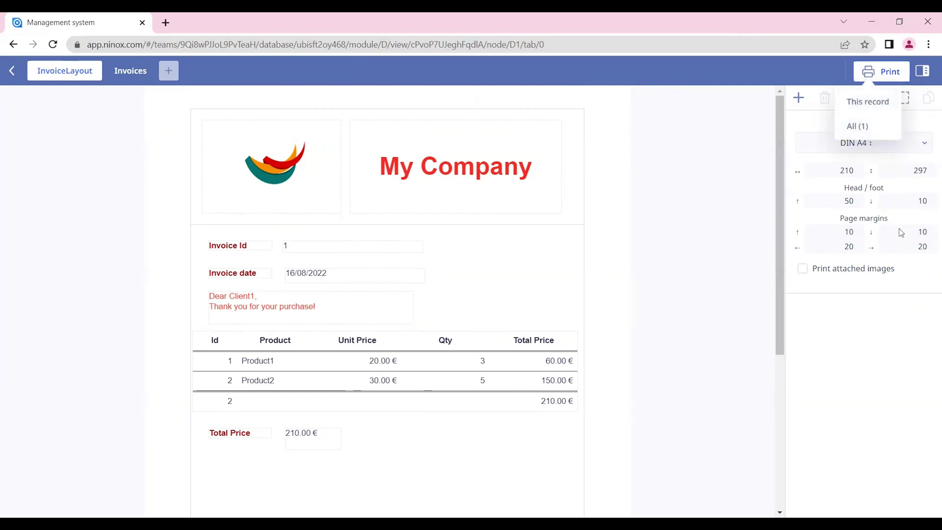
{"action": "left_click", "coordinate": [890, 104]}
{"action": "left_click", "coordinate": [13, 72]}
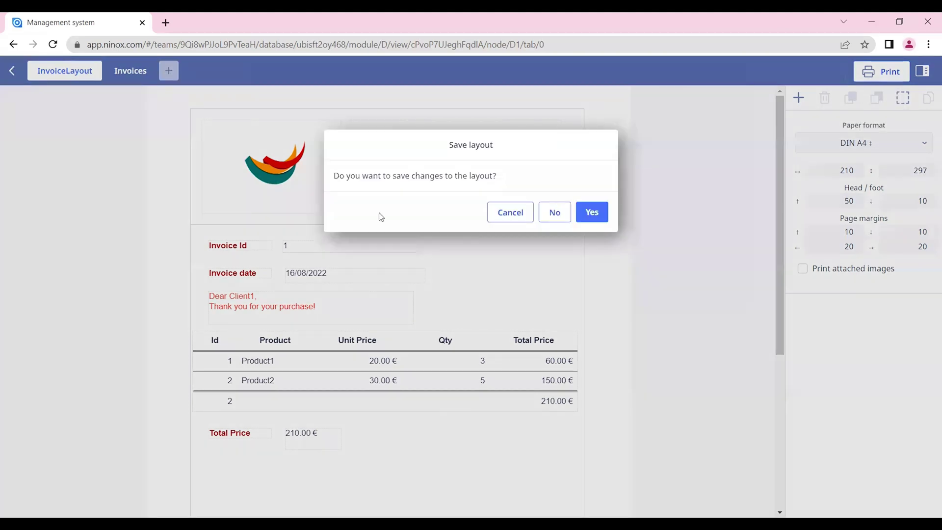
{"action": "left_click", "coordinate": [596, 211]}
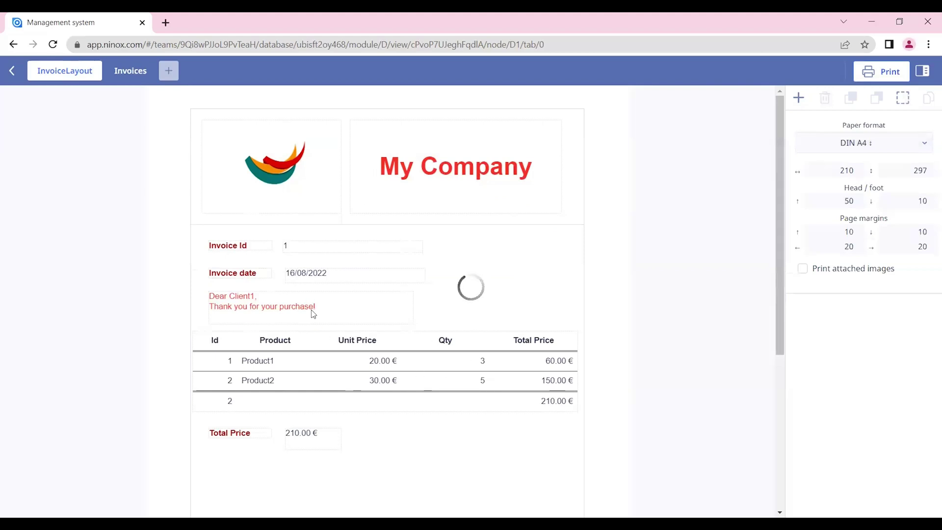